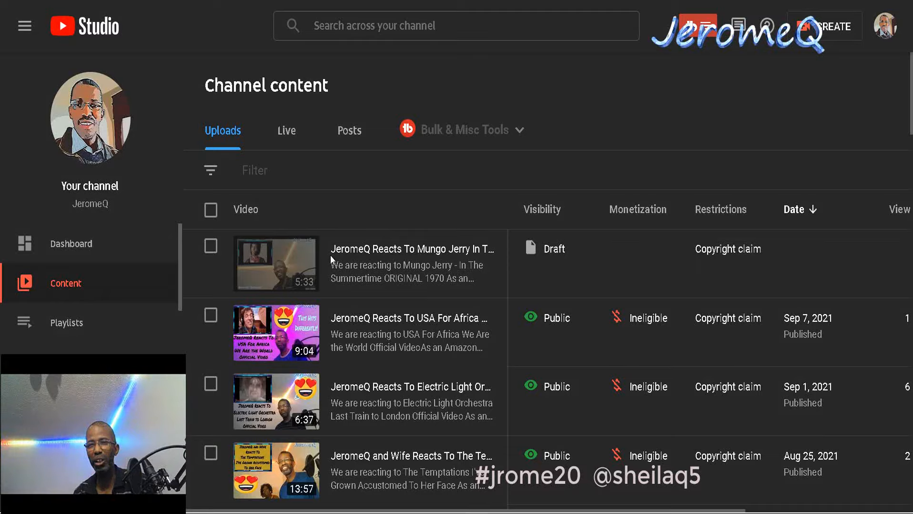
Open the draft Mungo Jerry reaction video and expand its additional detail settings
{"action": "left_click", "coordinate": [344, 265]}
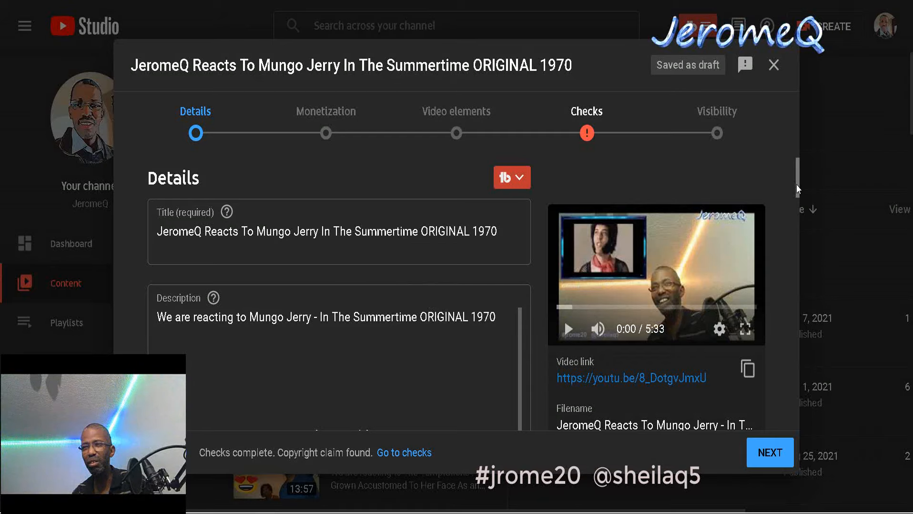
{"action": "left_click_drag", "start_coordinate": [796, 184], "coordinate": [808, 467]}
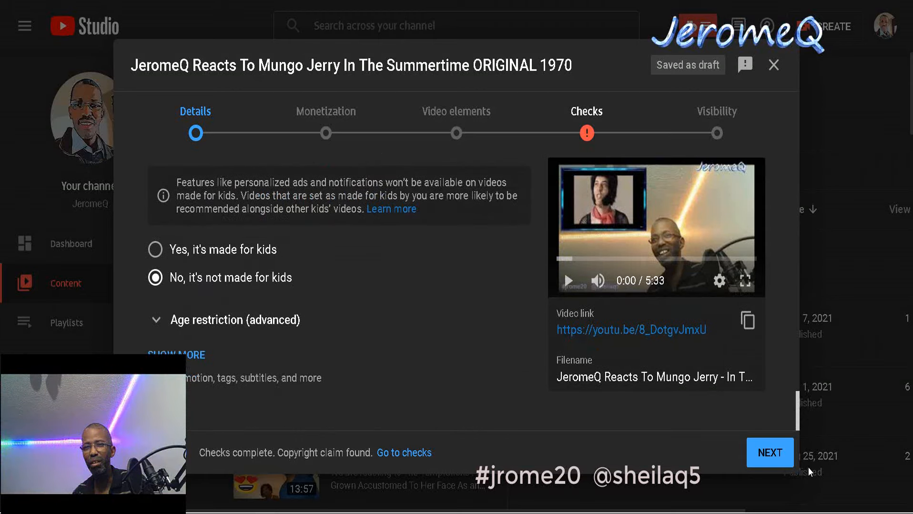
{"action": "left_click_drag", "start_coordinate": [805, 420], "coordinate": [799, 414]}
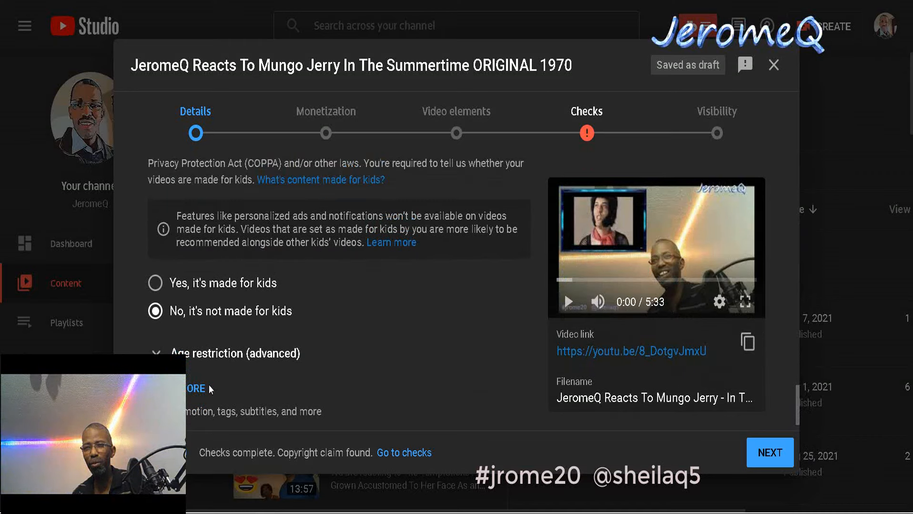
{"action": "left_click", "coordinate": [194, 394]}
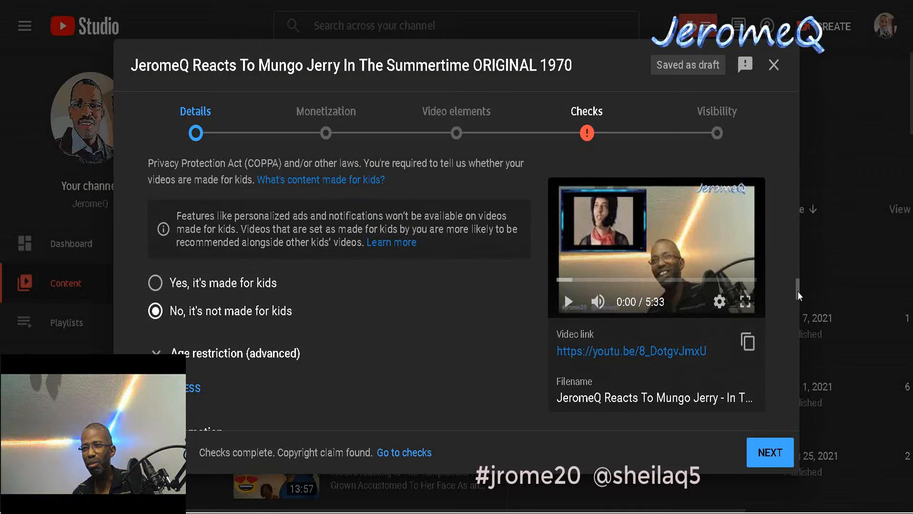
Review the draft's paid promotion, tags, language, category, comment and thumbnail settings, ending at the title and description
{"action": "scroll", "coordinate": [797, 300], "scroll_direction": "down", "scroll_amount": 8}
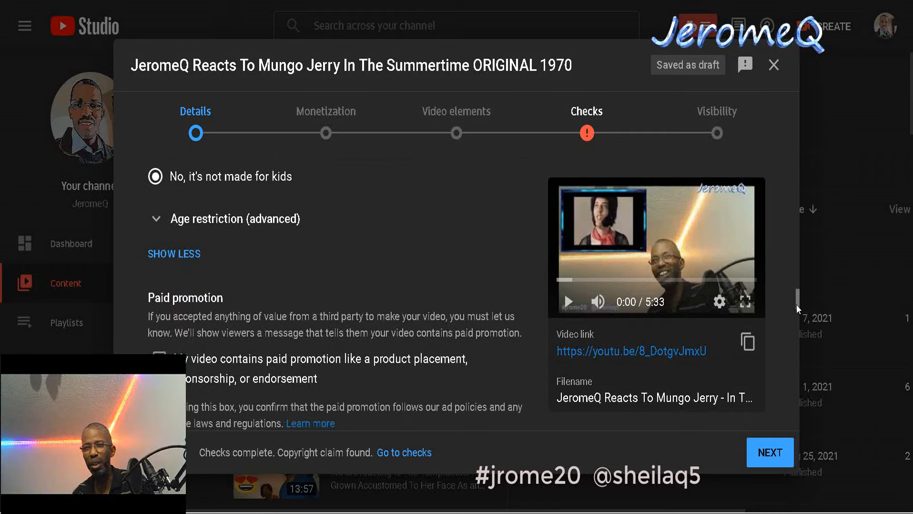
{"action": "scroll", "coordinate": [788, 352], "scroll_direction": "down", "scroll_amount": 6}
{"action": "scroll", "coordinate": [789, 342], "scroll_direction": "up", "scroll_amount": 3}
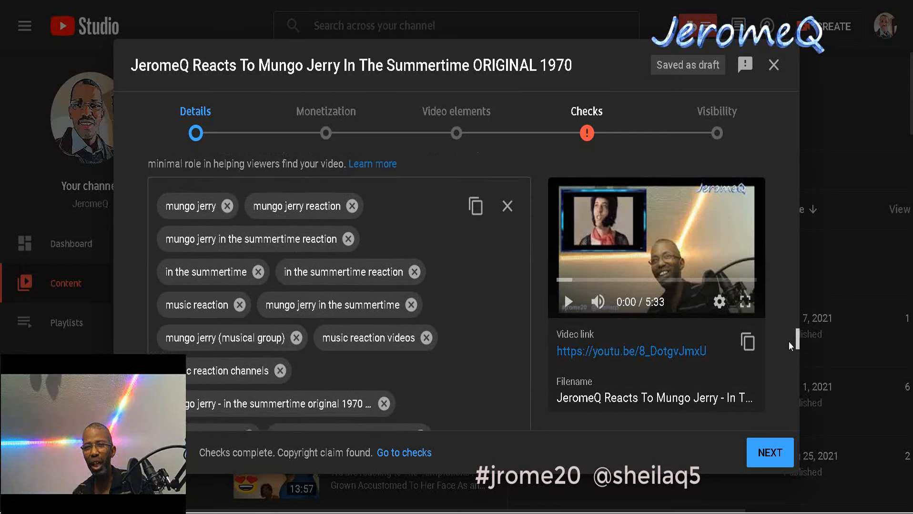
{"action": "scroll", "coordinate": [789, 348], "scroll_direction": "down", "scroll_amount": 7}
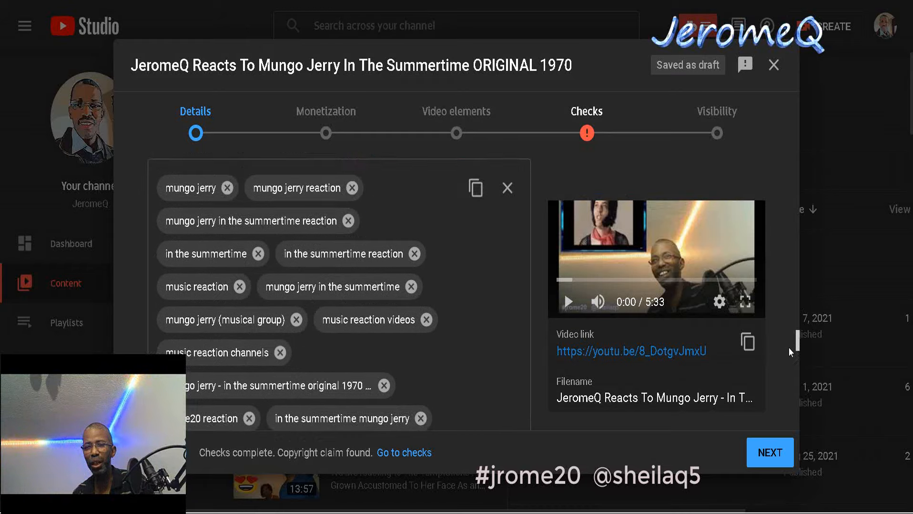
{"action": "scroll", "coordinate": [784, 377], "scroll_direction": "down", "scroll_amount": 3}
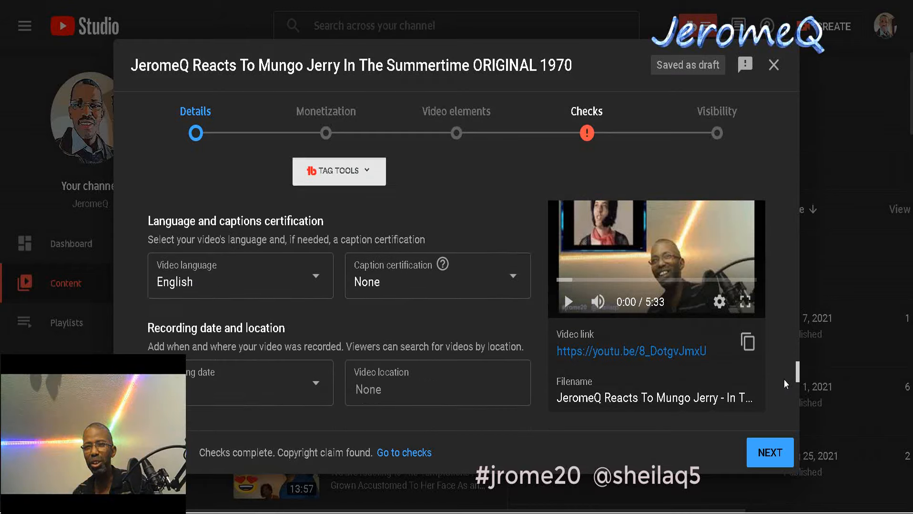
{"action": "scroll", "coordinate": [786, 367], "scroll_direction": "up", "scroll_amount": 6}
{"action": "scroll", "coordinate": [790, 337], "scroll_direction": "up", "scroll_amount": 8}
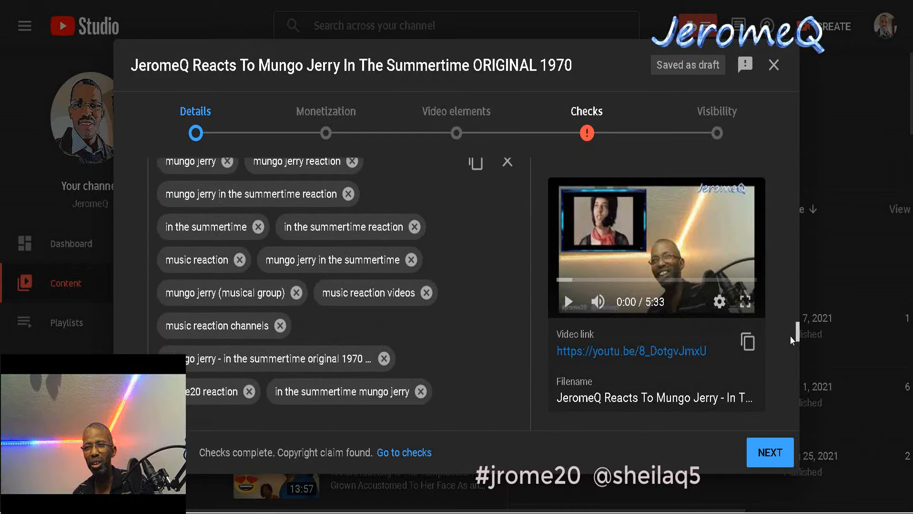
{"action": "scroll", "coordinate": [790, 369], "scroll_direction": "down", "scroll_amount": 3}
{"action": "scroll", "coordinate": [790, 369], "scroll_direction": "down", "scroll_amount": 10}
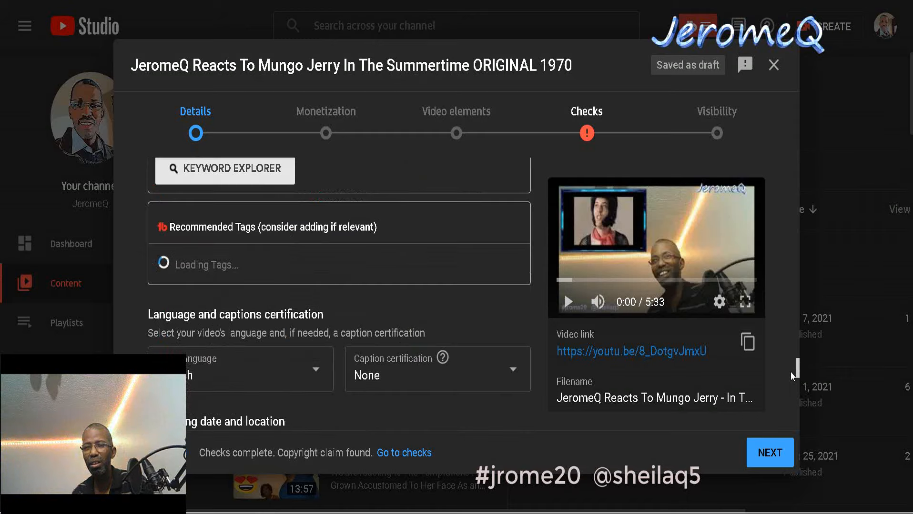
{"action": "scroll", "coordinate": [788, 426], "scroll_direction": "down", "scroll_amount": 2}
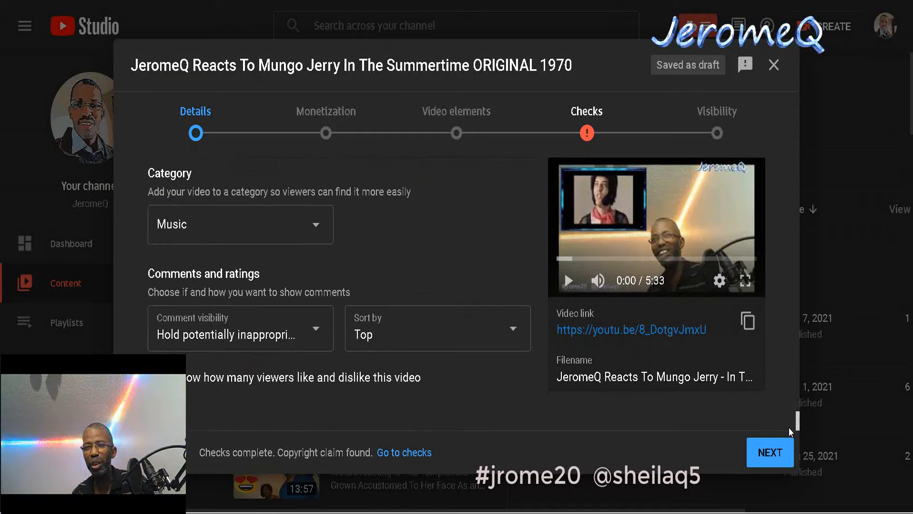
{"action": "scroll", "coordinate": [790, 359], "scroll_direction": "up", "scroll_amount": 10}
{"action": "scroll", "coordinate": [791, 327], "scroll_direction": "up", "scroll_amount": 8}
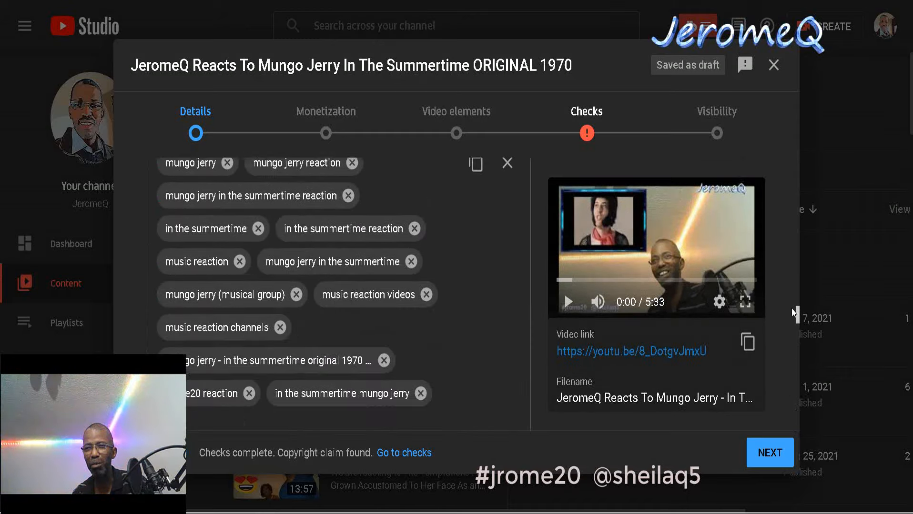
{"action": "scroll", "coordinate": [790, 299], "scroll_direction": "down", "scroll_amount": 2}
{"action": "scroll", "coordinate": [788, 277], "scroll_direction": "up", "scroll_amount": 8}
{"action": "scroll", "coordinate": [789, 275], "scroll_direction": "up", "scroll_amount": 10}
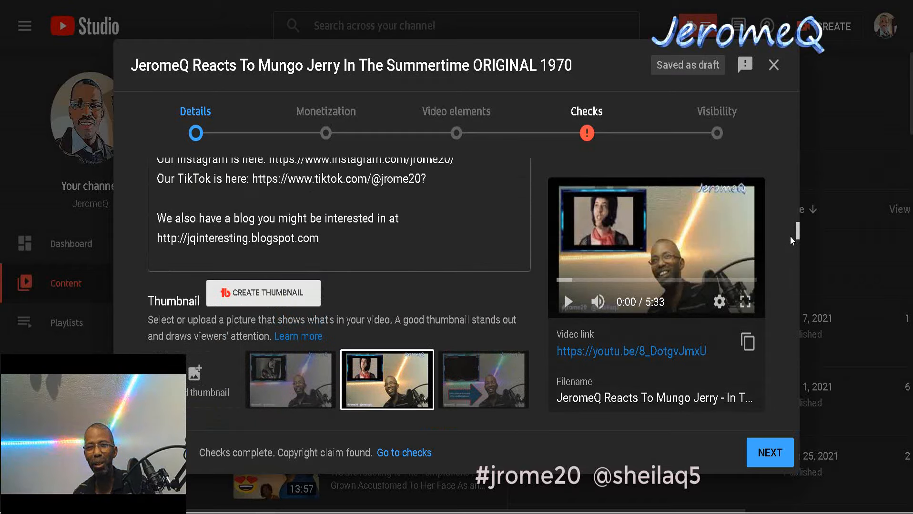
{"action": "scroll", "coordinate": [790, 235], "scroll_direction": "up", "scroll_amount": 10}
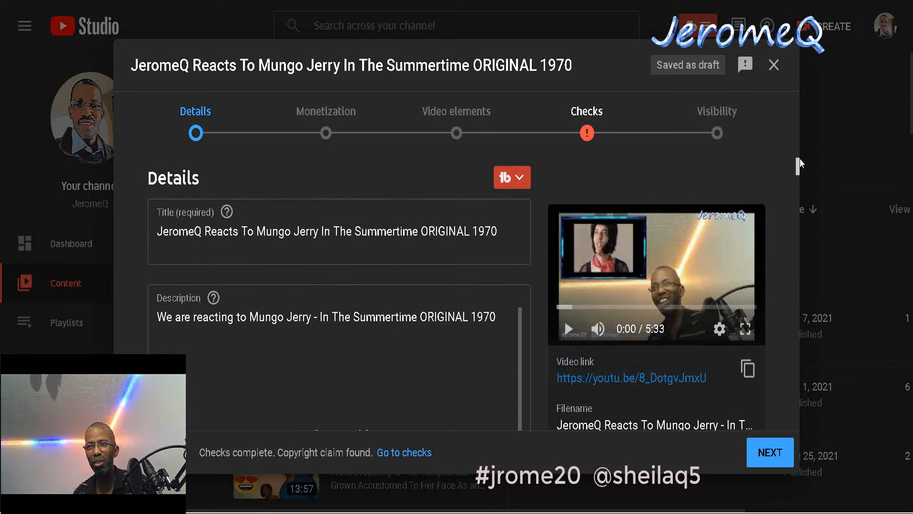
Start creating a custom thumbnail for the draft with a still frame from the video as its background
{"action": "scroll", "coordinate": [798, 172], "scroll_direction": "down", "scroll_amount": 3}
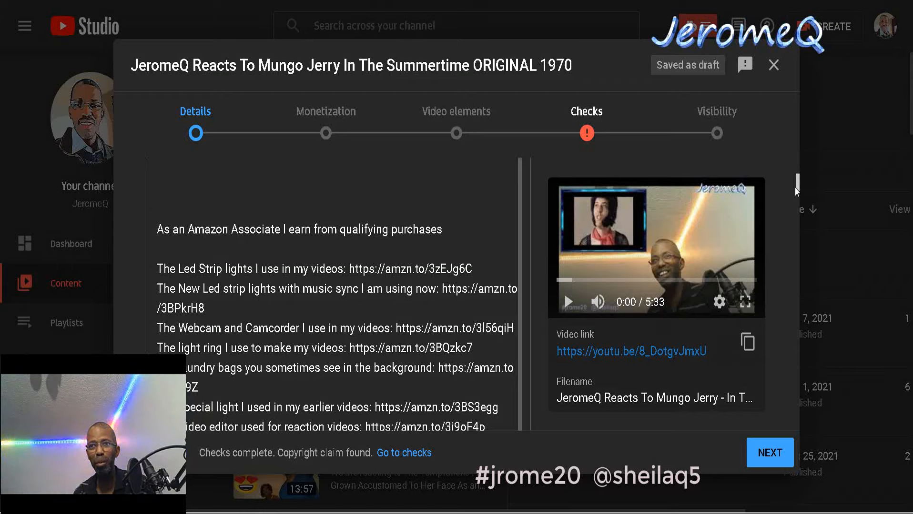
{"action": "scroll", "coordinate": [791, 217], "scroll_direction": "down", "scroll_amount": 10}
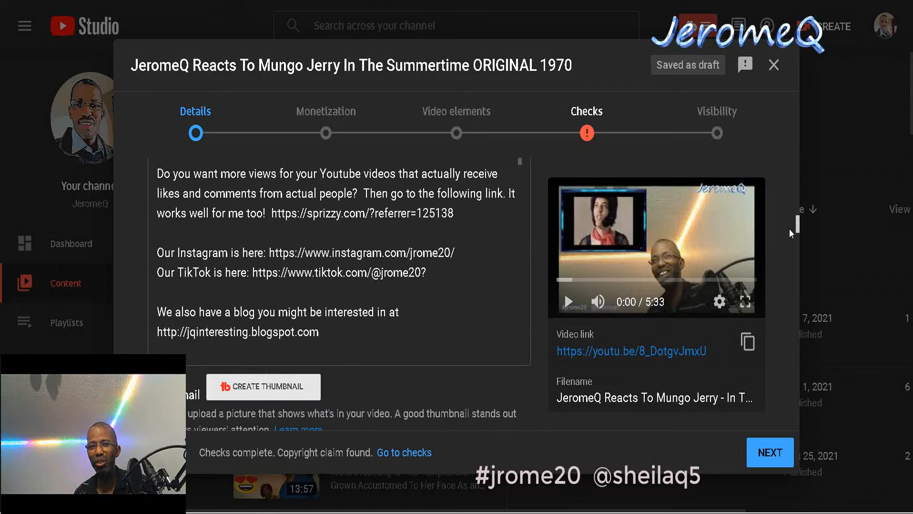
{"action": "scroll", "coordinate": [785, 246], "scroll_direction": "up", "scroll_amount": 1}
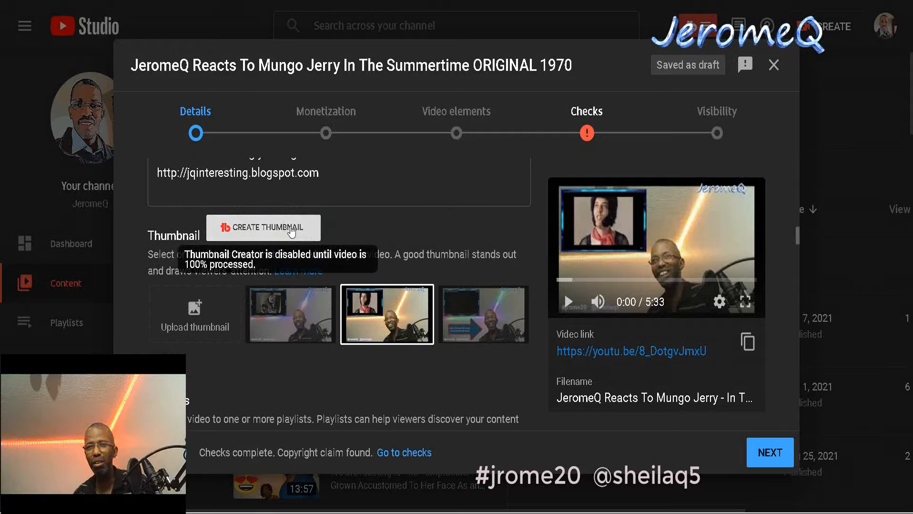
{"action": "left_click", "coordinate": [293, 231]}
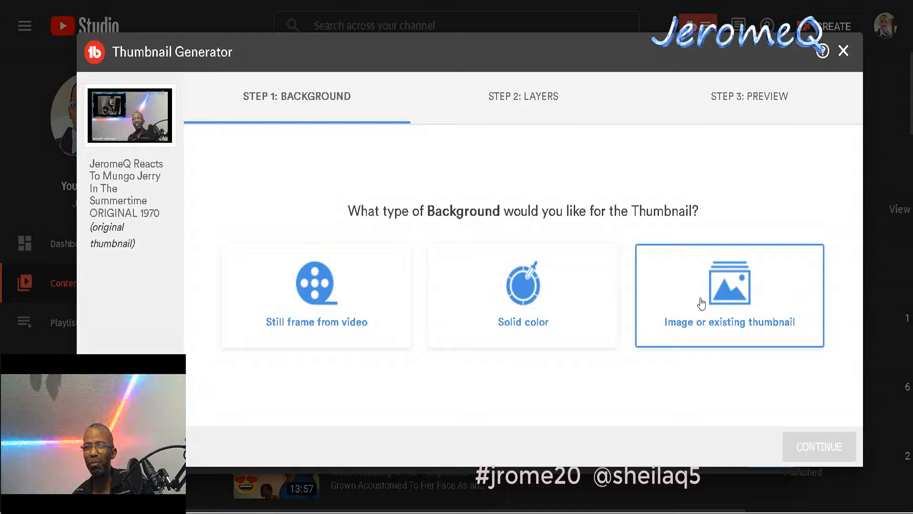
{"action": "left_click", "coordinate": [286, 314]}
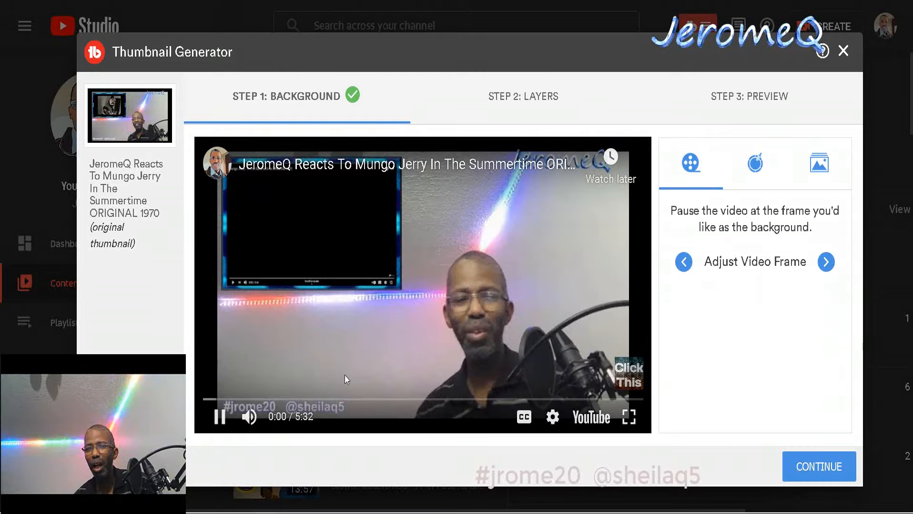
Pause the video at 1:45 for the thumbnail background, continue to the layers stage, and bring the whole dialog into view
{"action": "left_click", "coordinate": [344, 401]}
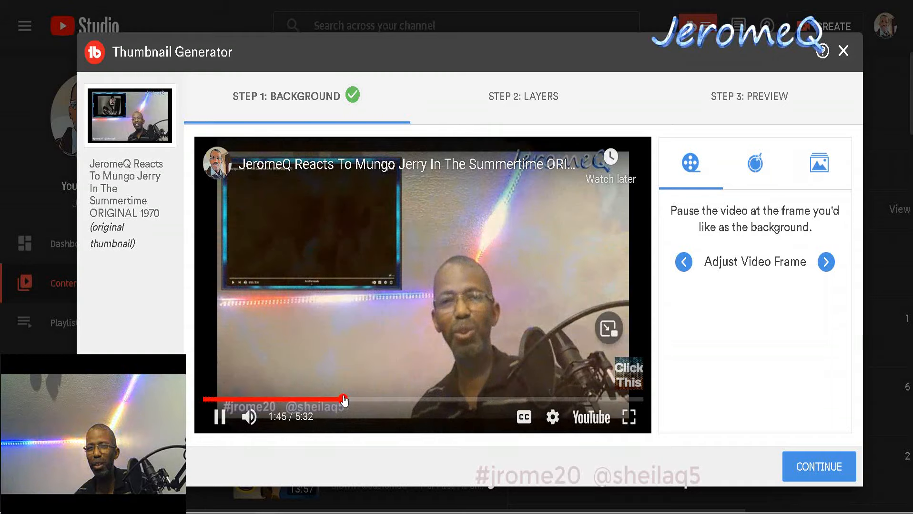
{"action": "left_click", "coordinate": [220, 417]}
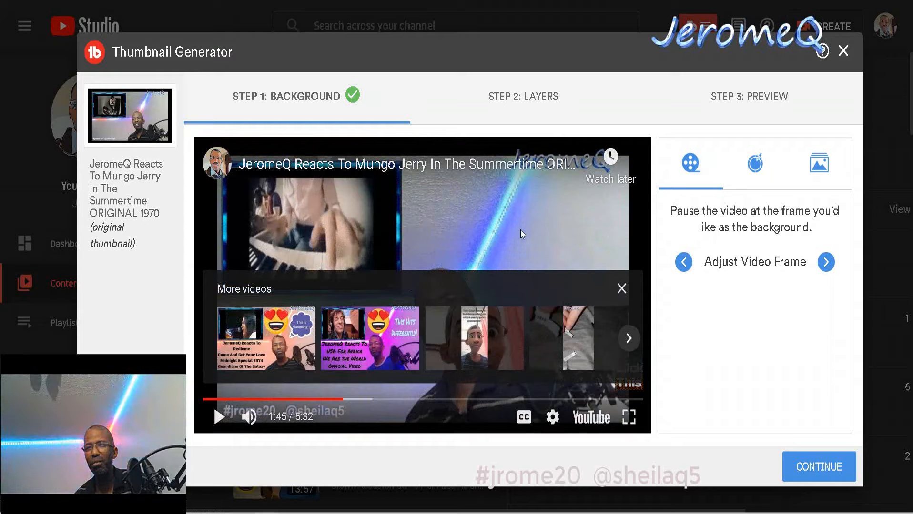
{"action": "left_click", "coordinate": [622, 289]}
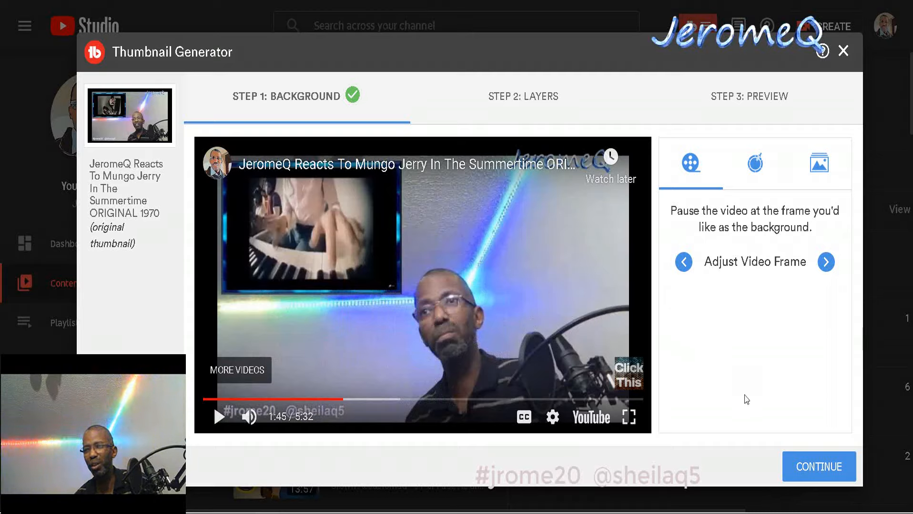
{"action": "left_click", "coordinate": [816, 468]}
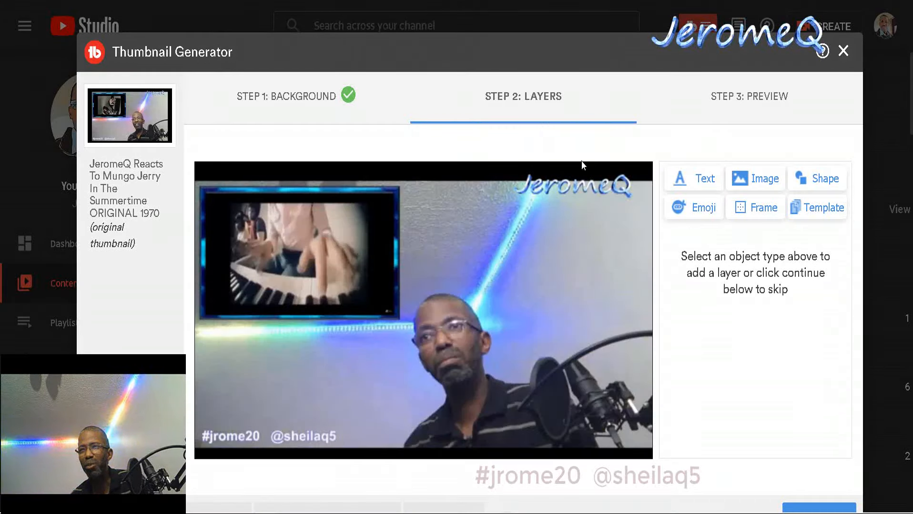
{"action": "left_click_drag", "start_coordinate": [524, 50], "coordinate": [494, 17]}
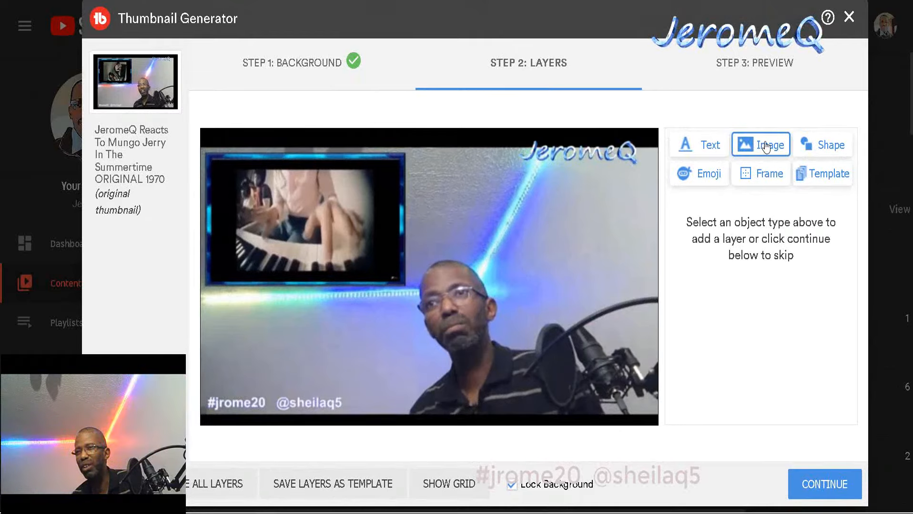
Look through the shapes and frames, try the plain red frame on the thumbnail, and delete it
{"action": "left_click", "coordinate": [820, 150]}
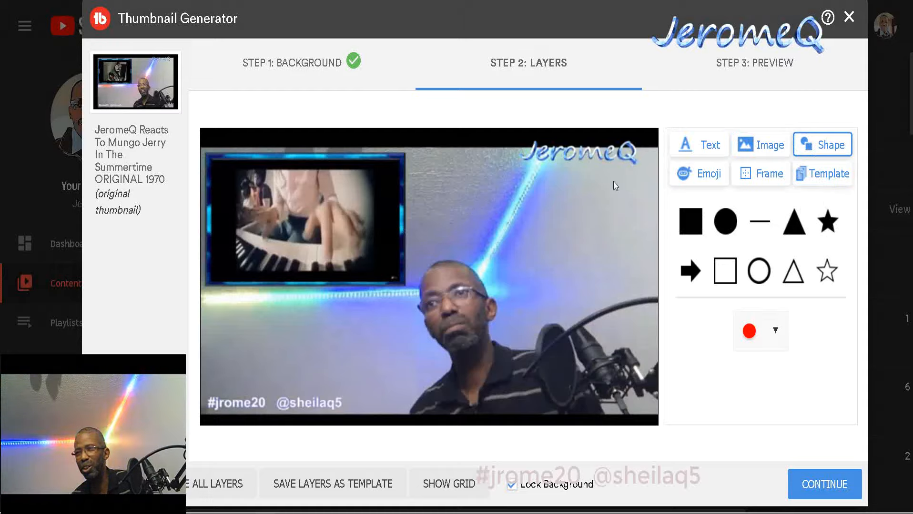
{"action": "left_click", "coordinate": [778, 174]}
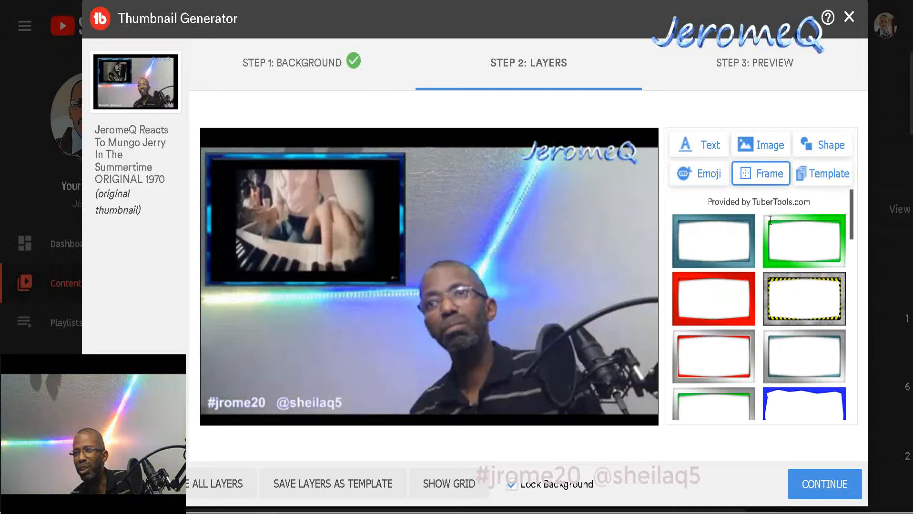
{"action": "left_click", "coordinate": [731, 310]}
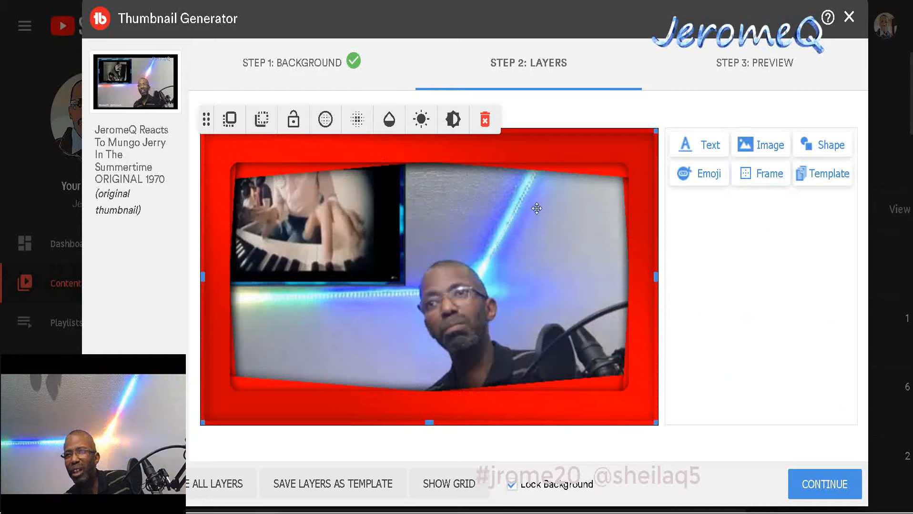
{"action": "left_click", "coordinate": [485, 120]}
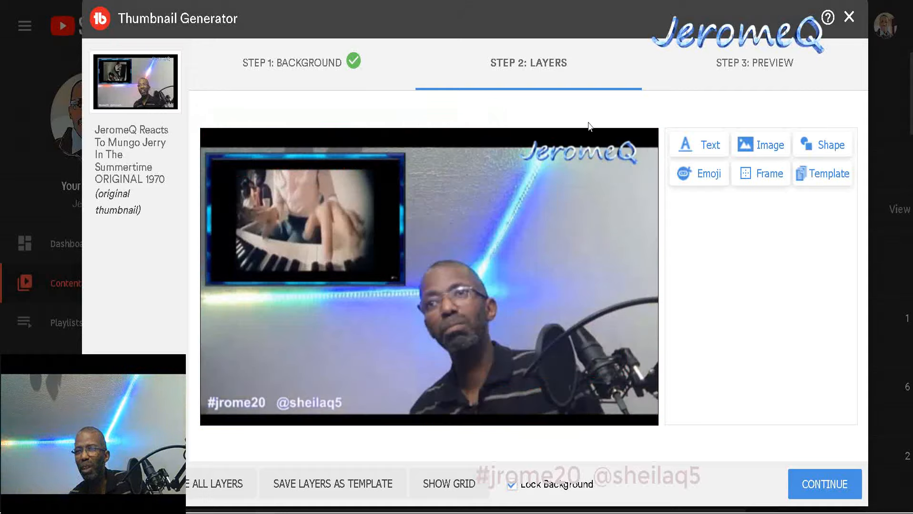
Unlock the background image and shift it around within the thumbnail canvas
{"action": "left_click", "coordinate": [705, 149]}
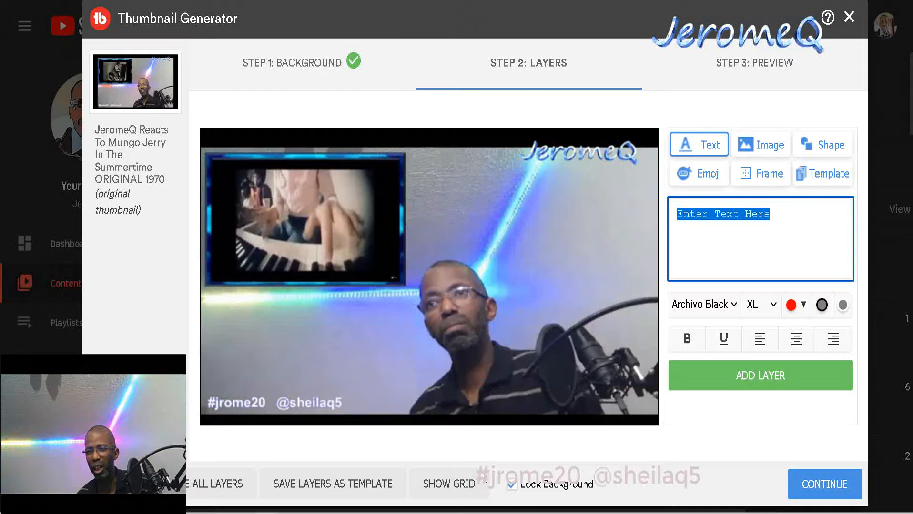
{"action": "left_click", "coordinate": [512, 487]}
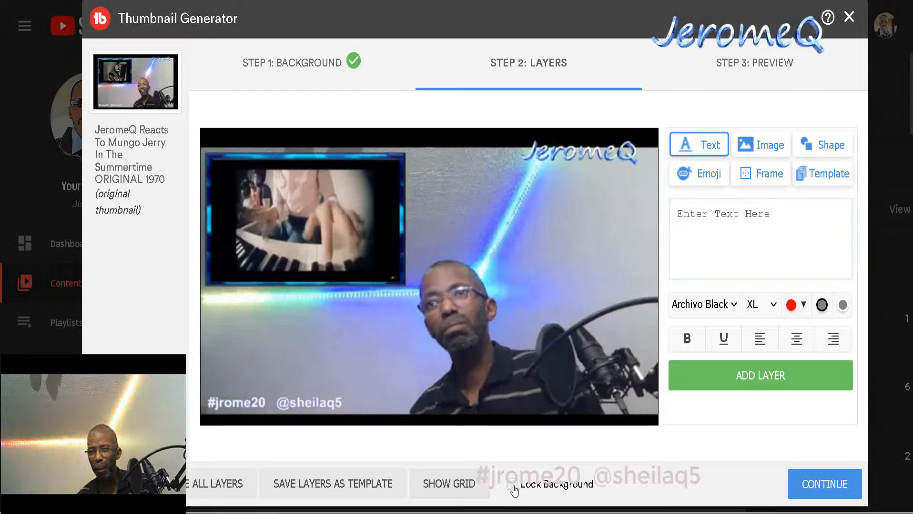
{"action": "left_click", "coordinate": [512, 486]}
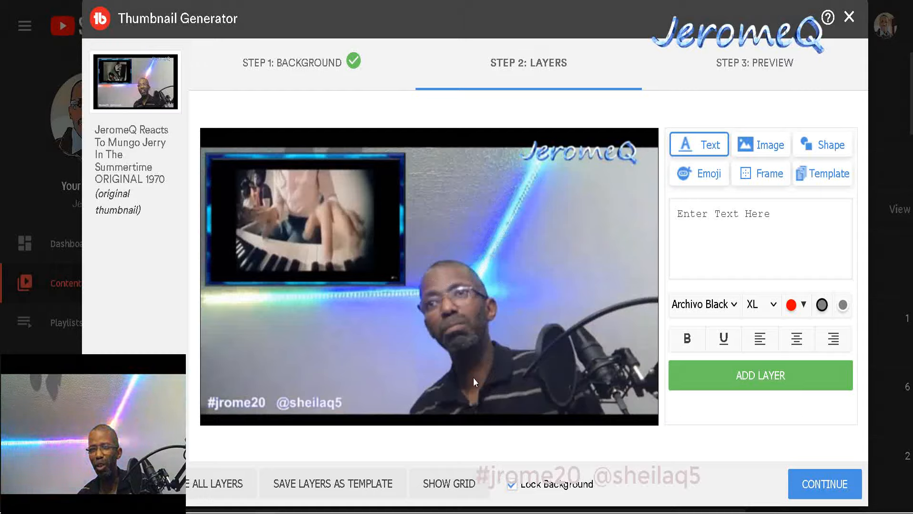
{"action": "left_click", "coordinate": [512, 486]}
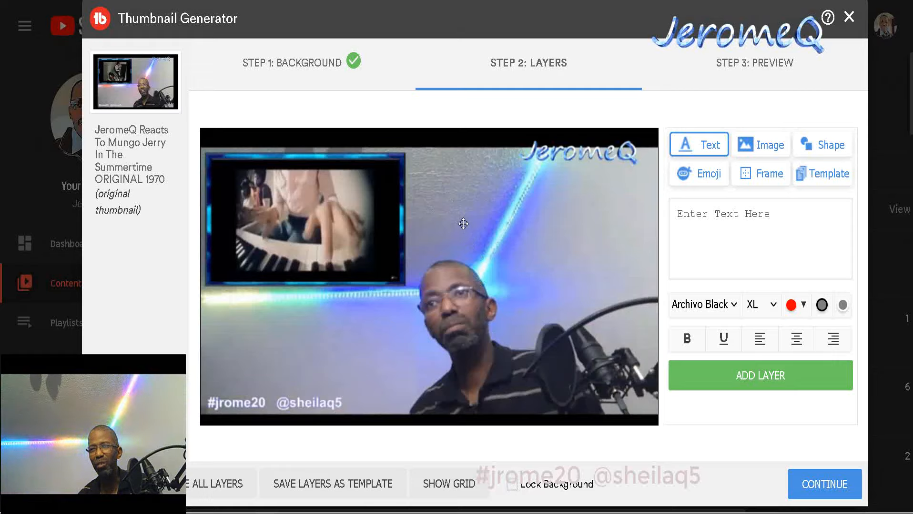
{"action": "left_click_drag", "start_coordinate": [463, 224], "coordinate": [470, 268]}
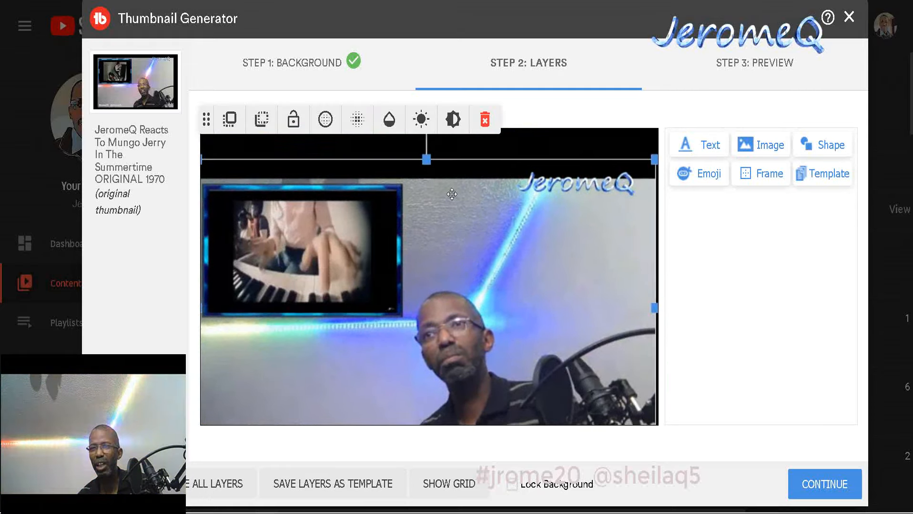
{"action": "left_click_drag", "start_coordinate": [450, 206], "coordinate": [497, 205]}
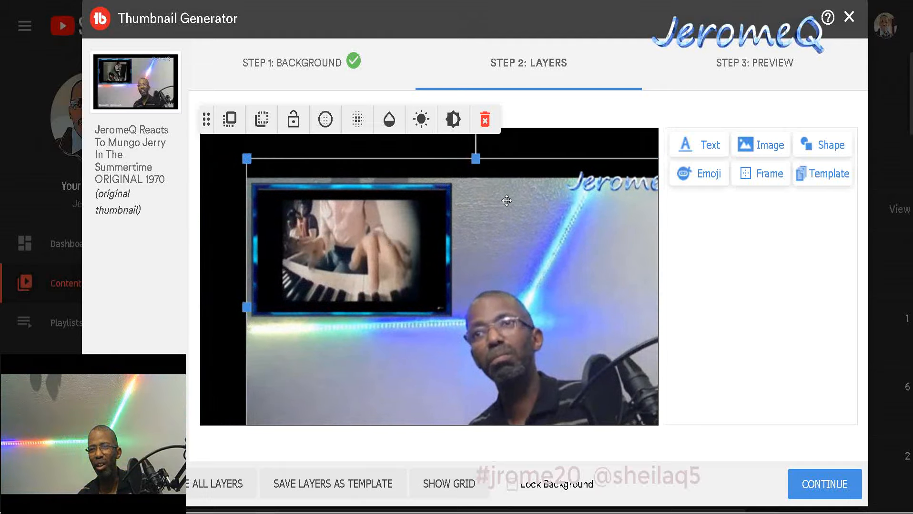
{"action": "left_click_drag", "start_coordinate": [495, 224], "coordinate": [428, 227]}
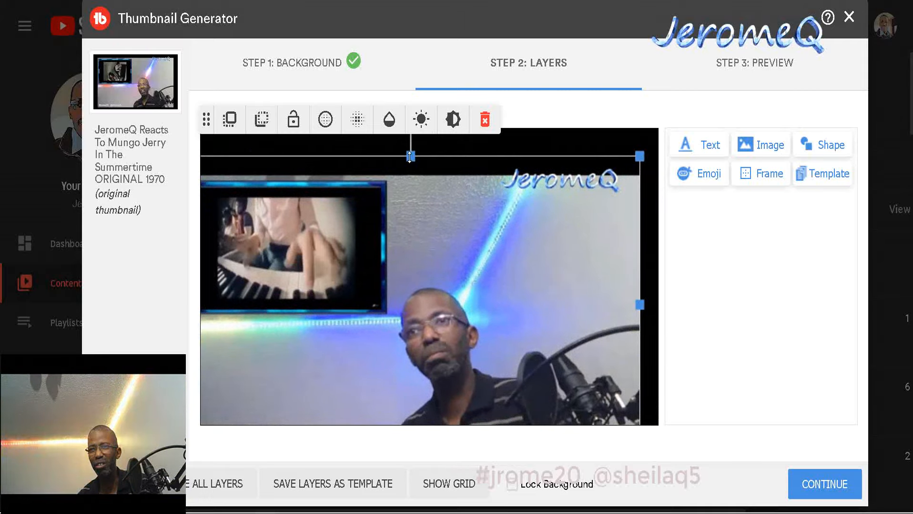
Stretch the background image upward, sideways and downward and reposition it so its black bars fall outside the canvas
{"action": "left_click_drag", "start_coordinate": [410, 157], "coordinate": [420, 123]}
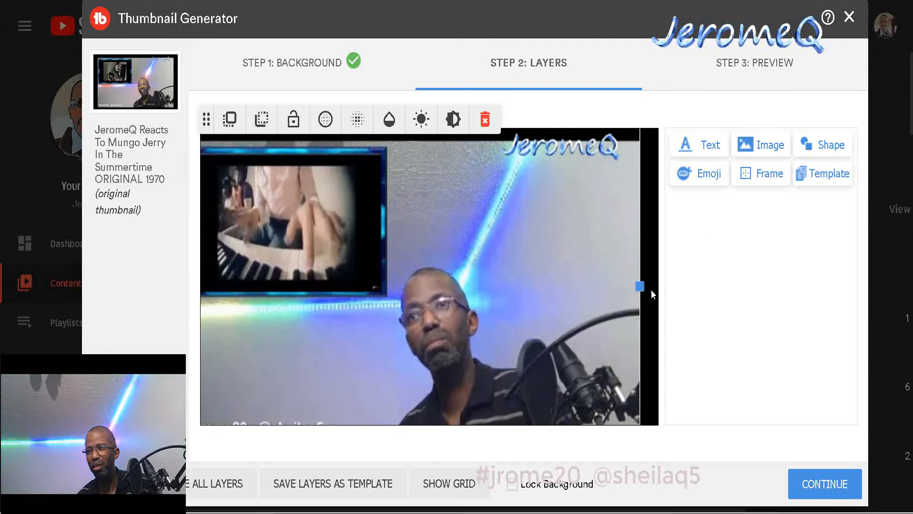
{"action": "left_click_drag", "start_coordinate": [641, 287], "coordinate": [674, 289]}
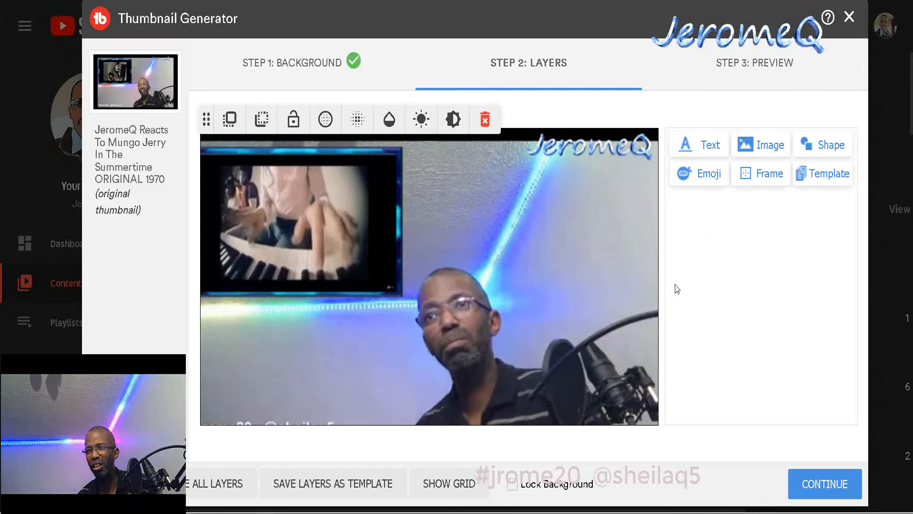
{"action": "left_click_drag", "start_coordinate": [526, 271], "coordinate": [542, 258]}
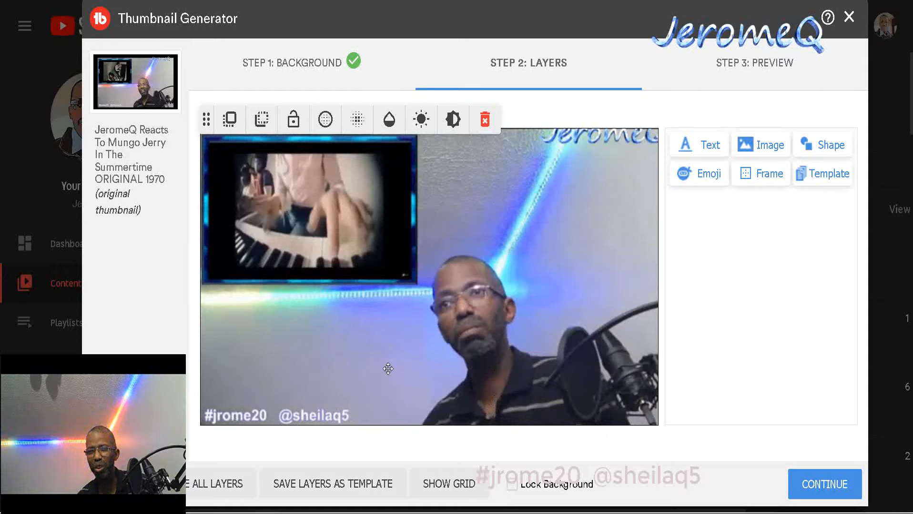
{"action": "scroll", "coordinate": [387, 364], "scroll_direction": "down", "scroll_amount": 1}
{"action": "left_click_drag", "start_coordinate": [387, 358], "coordinate": [386, 350]}
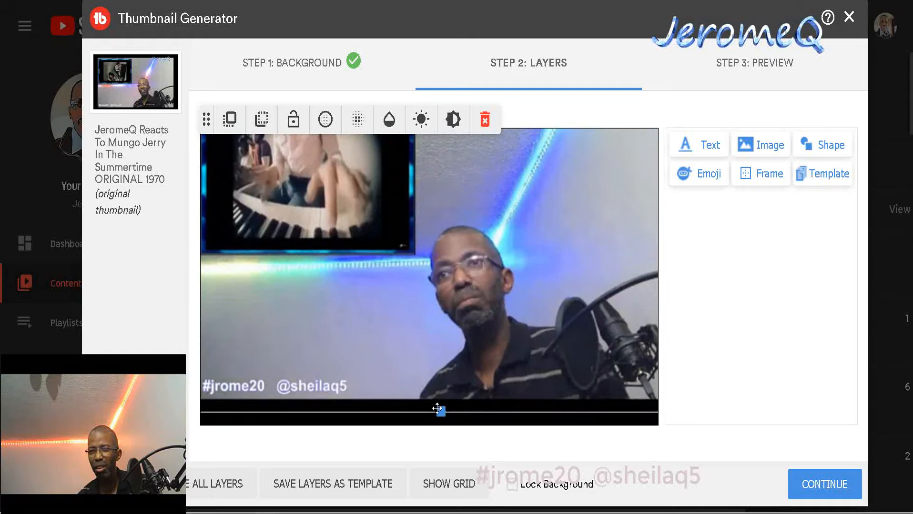
{"action": "left_click_drag", "start_coordinate": [440, 413], "coordinate": [446, 442]}
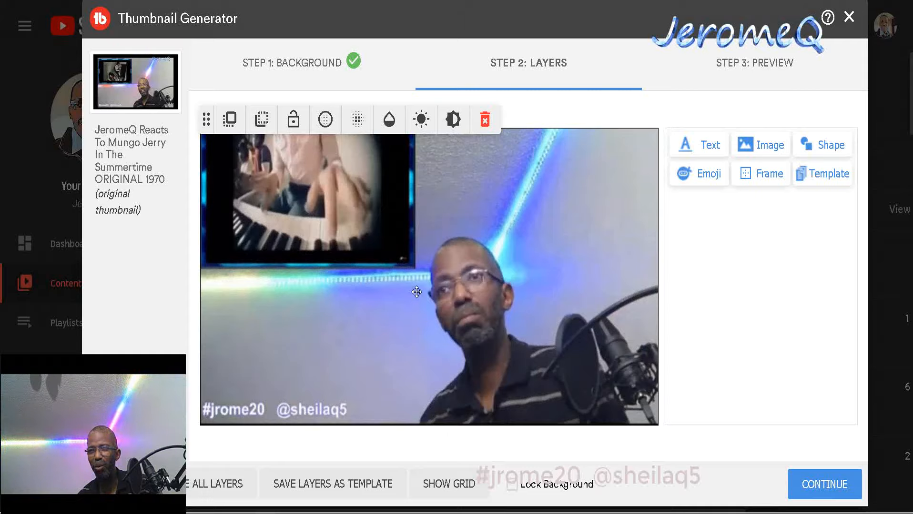
{"action": "left_click_drag", "start_coordinate": [417, 292], "coordinate": [419, 315]}
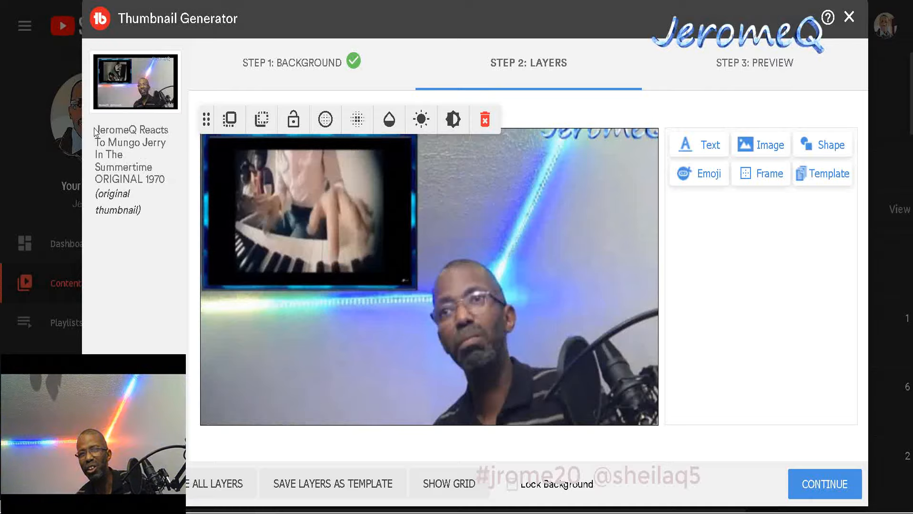
Copy the video title "JeromeQ Reacts To Mungo Jerry In The Summertime ORIGINAL 1970" shown beneath the original thumbnail
{"action": "left_click_drag", "start_coordinate": [94, 130], "coordinate": [100, 134]}
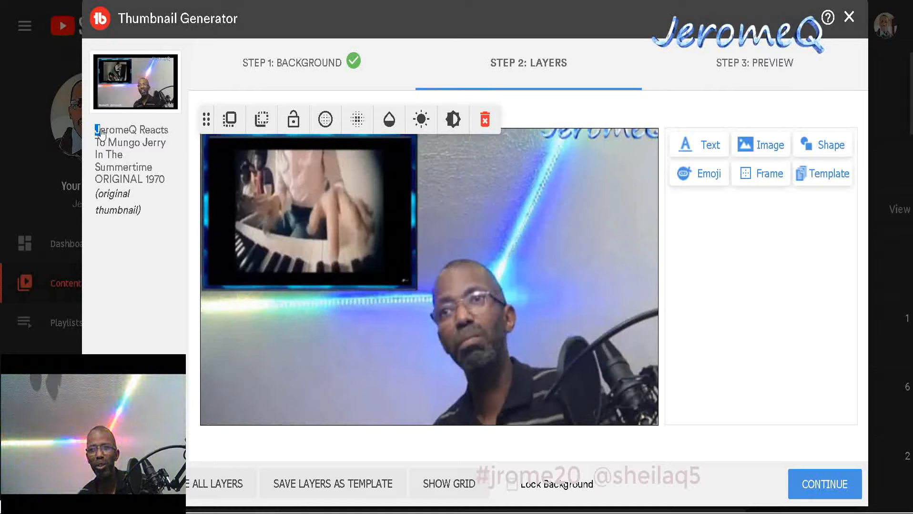
{"action": "left_click_drag", "start_coordinate": [100, 132], "coordinate": [164, 186]}
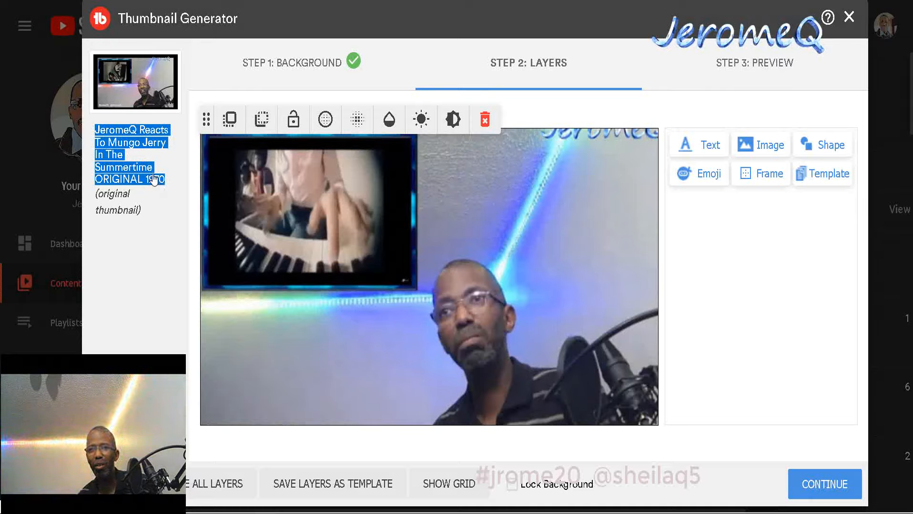
{"action": "right_click", "coordinate": [112, 147]}
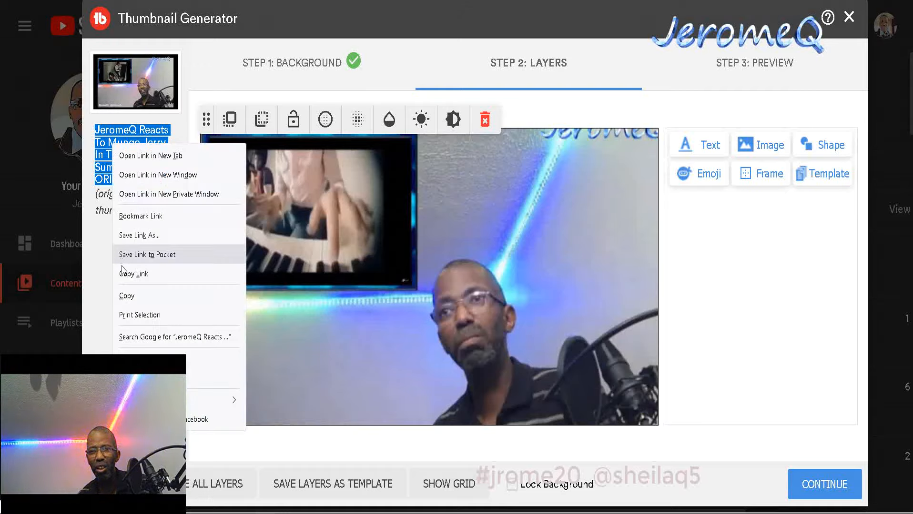
{"action": "left_click", "coordinate": [126, 296]}
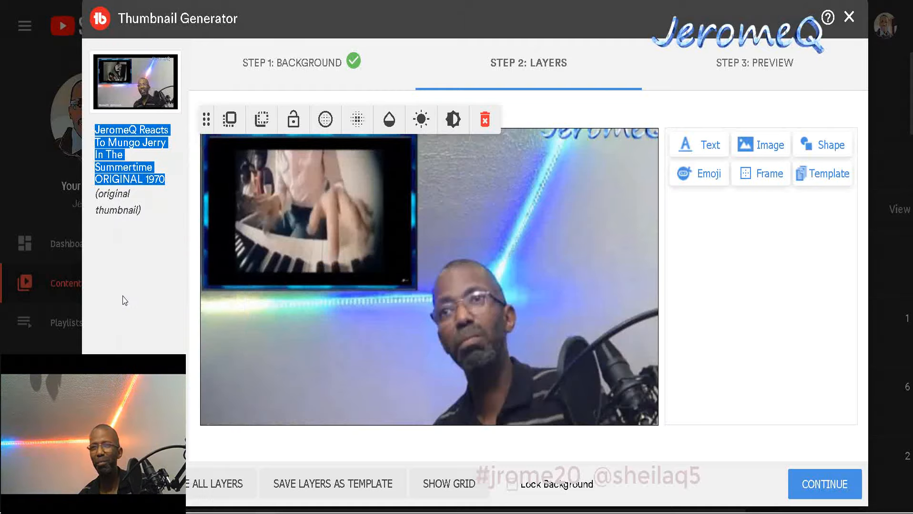
{"action": "left_click", "coordinate": [689, 244]}
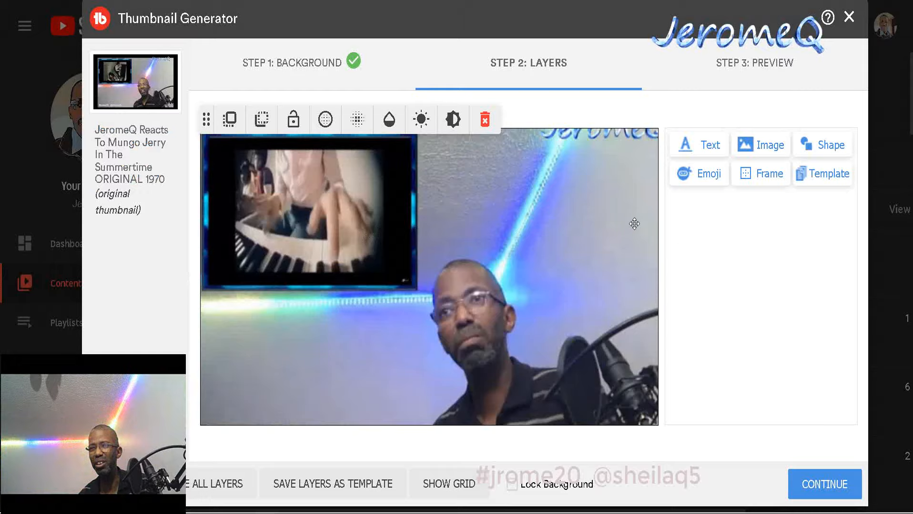
Start a text layer and replace its placeholder text with the copied video title
{"action": "left_click", "coordinate": [691, 150]}
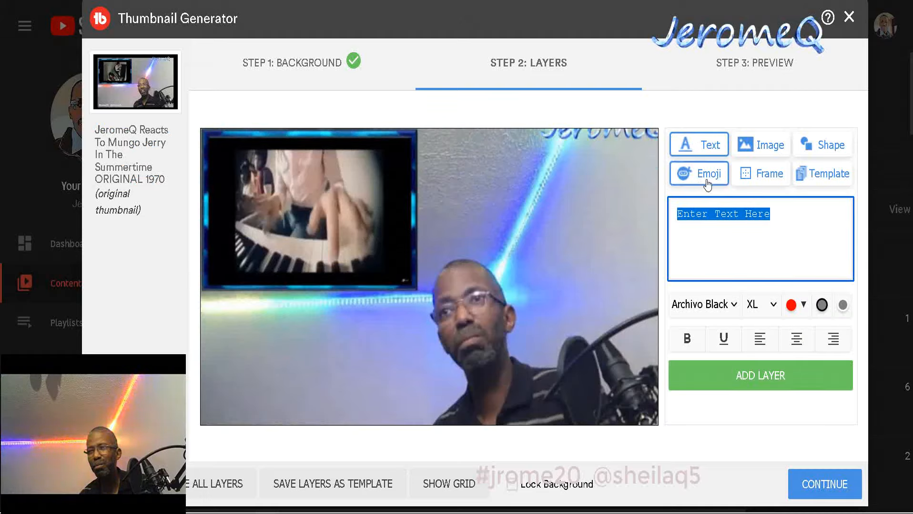
{"action": "left_click", "coordinate": [784, 224]}
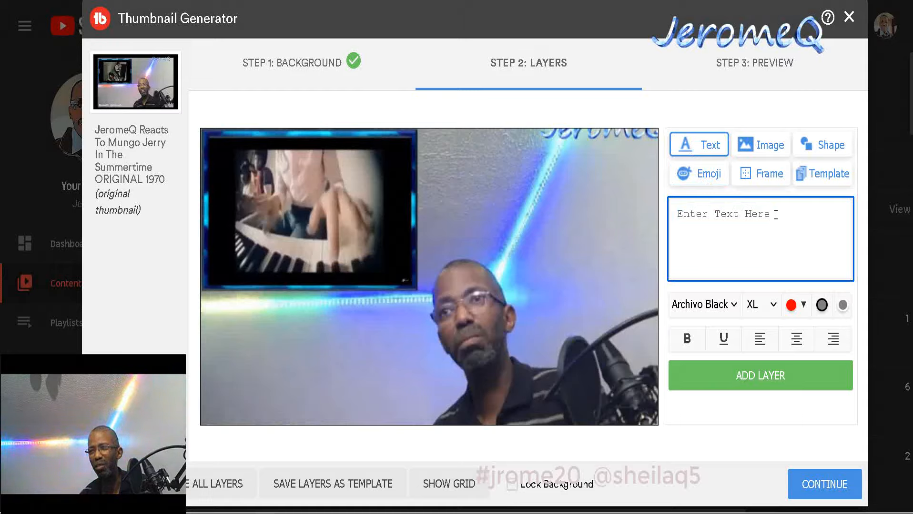
{"action": "left_click_drag", "start_coordinate": [771, 215], "coordinate": [679, 214]}
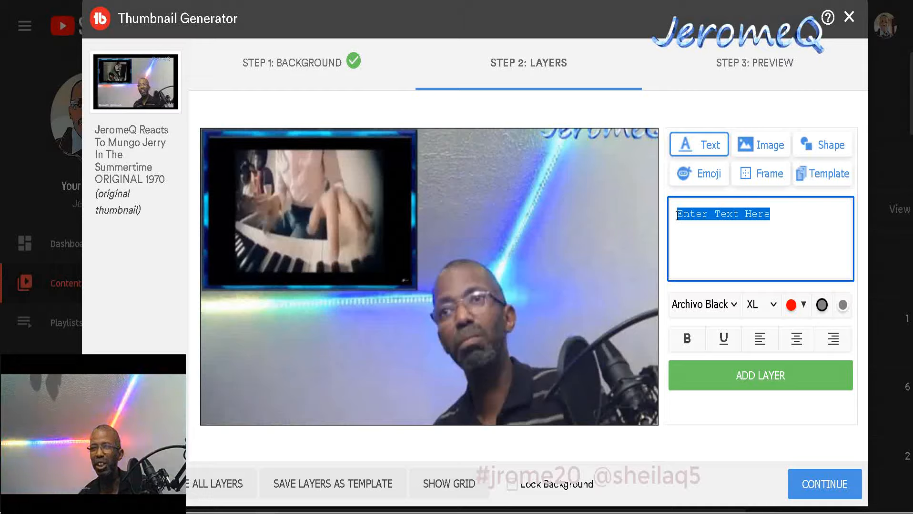
{"action": "key", "text": "BackSpace"}
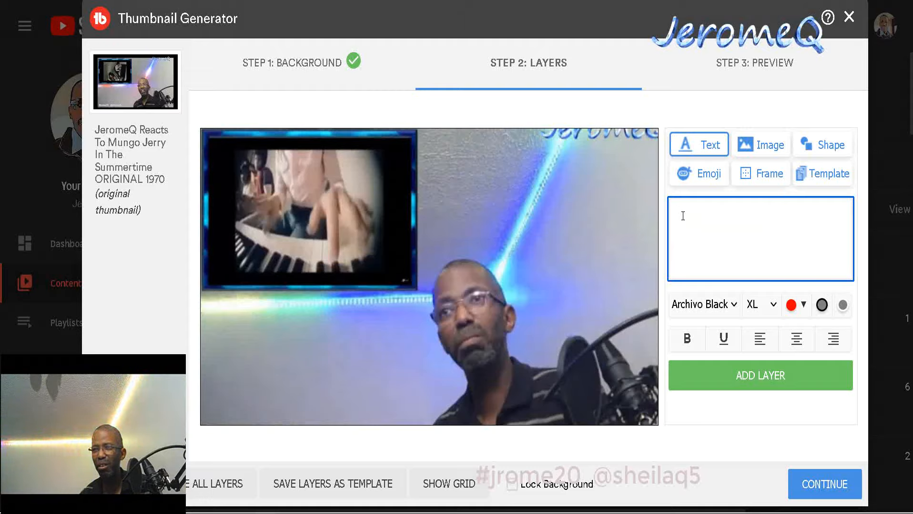
{"action": "right_click", "coordinate": [683, 216]}
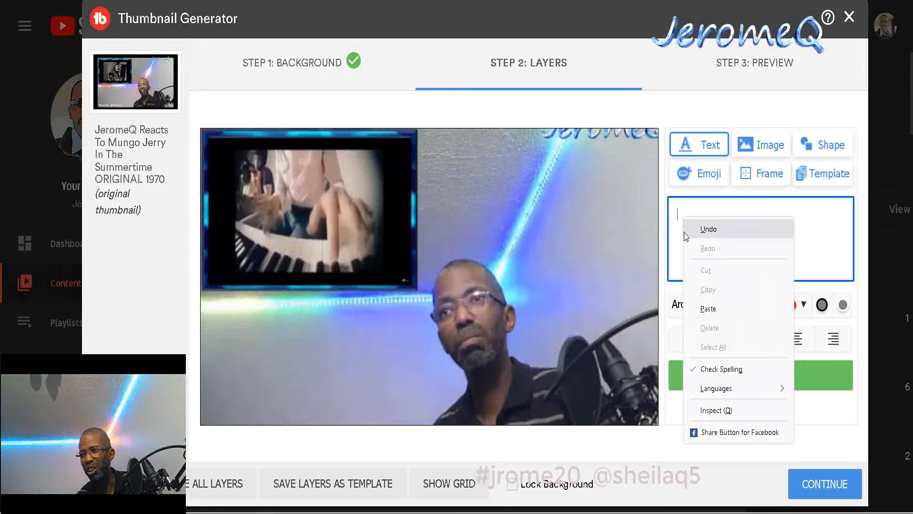
{"action": "left_click", "coordinate": [707, 309]}
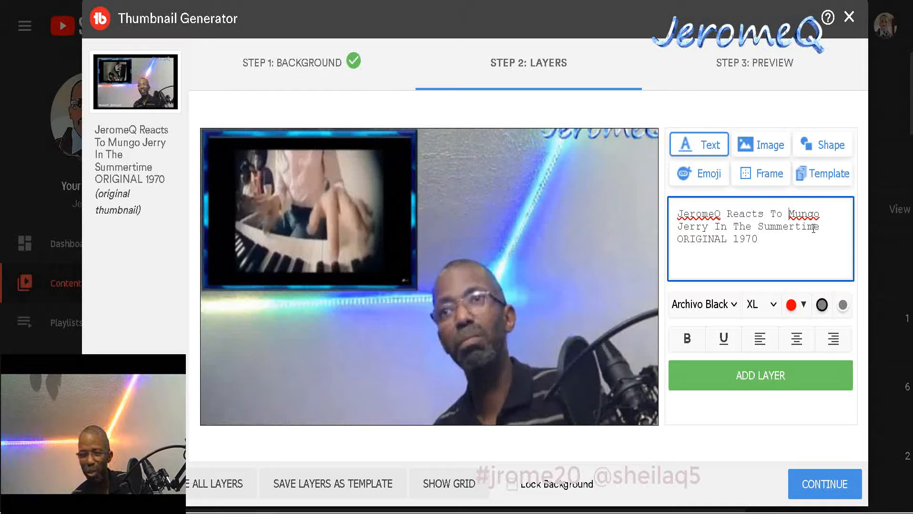
Break the layer text into four lines: "JeromeQ Reacts To", "Mungo Jerry", "In The Summertime" and "ORIGINAL 1970"
{"action": "key", "text": "BackSpace"}
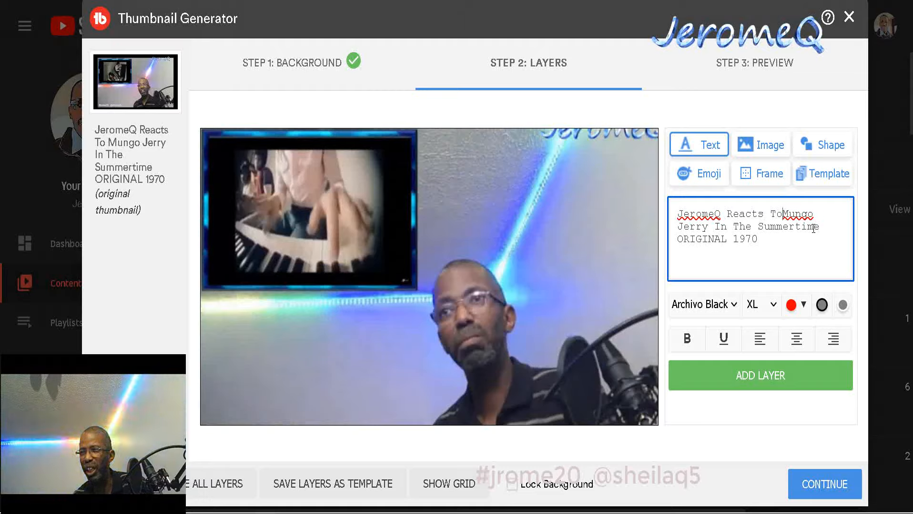
{"action": "key", "text": "Return"}
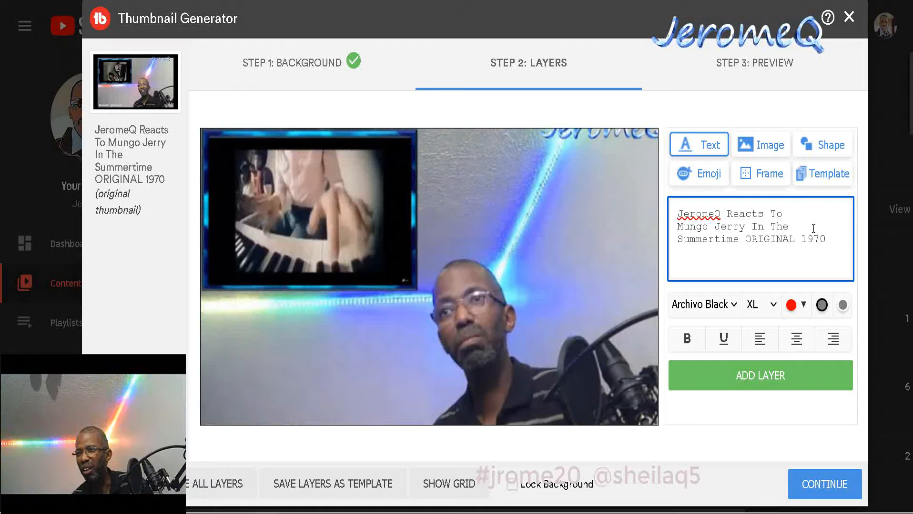
{"action": "left_click", "coordinate": [752, 227]}
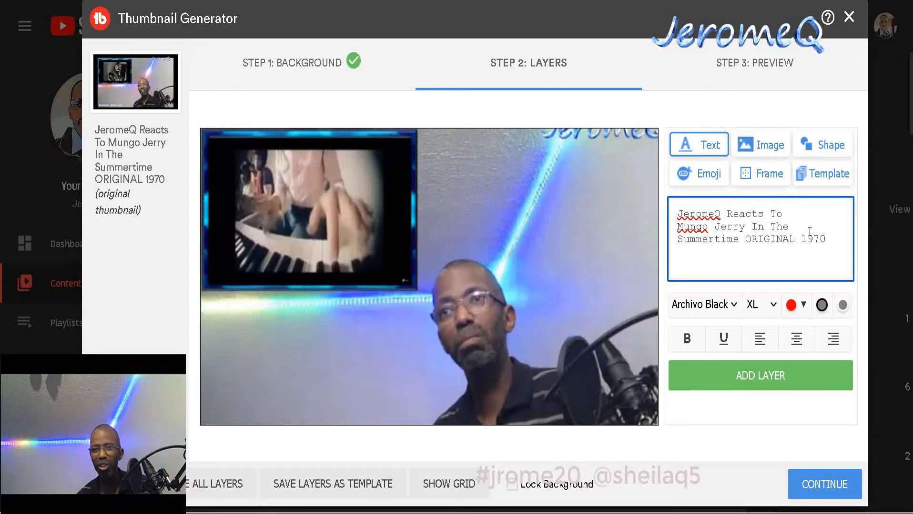
{"action": "key", "text": "BackSpace"}
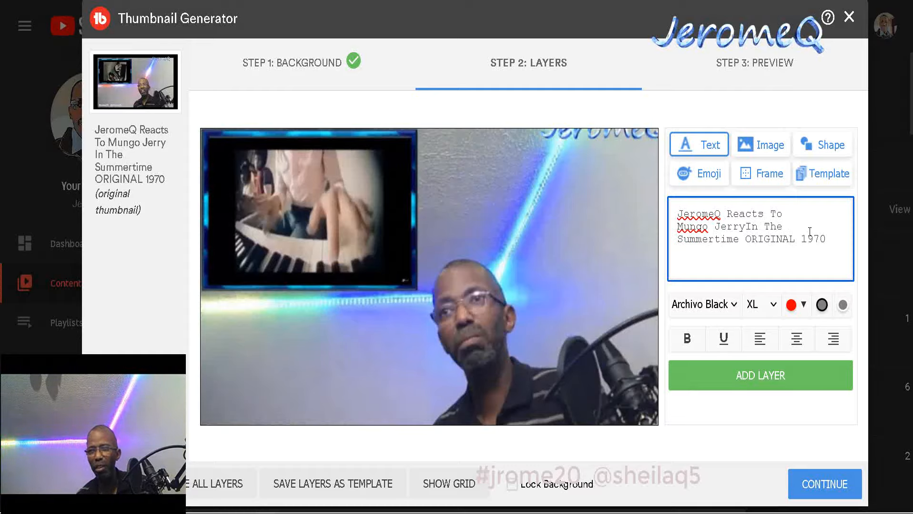
{"action": "key", "text": "Return"}
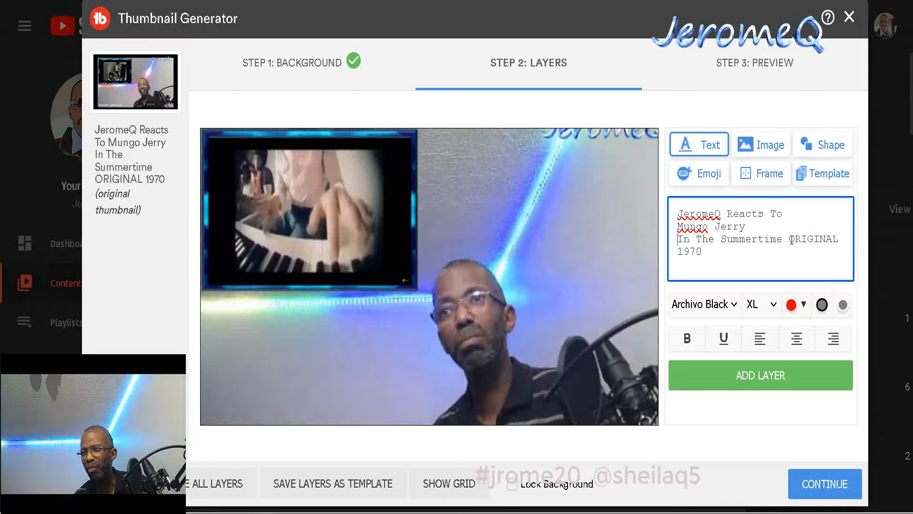
{"action": "key", "text": "BackSpace"}
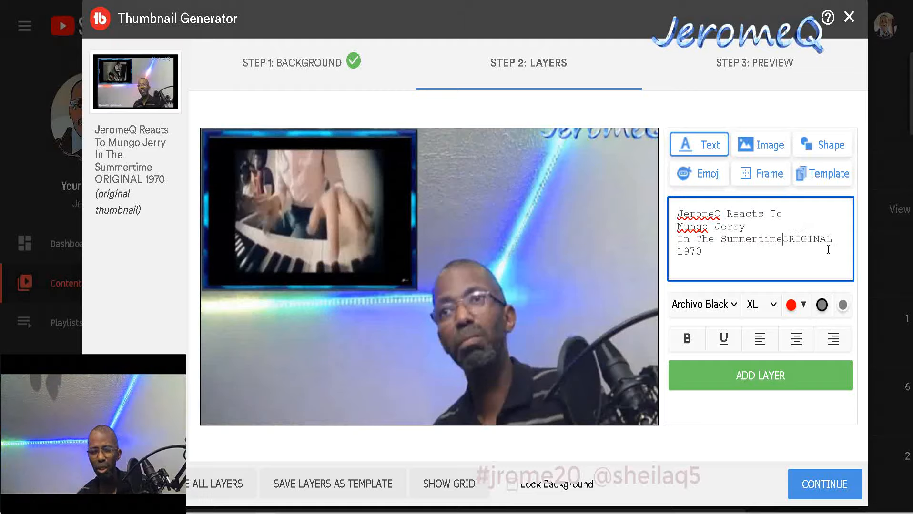
{"action": "key", "text": "Return"}
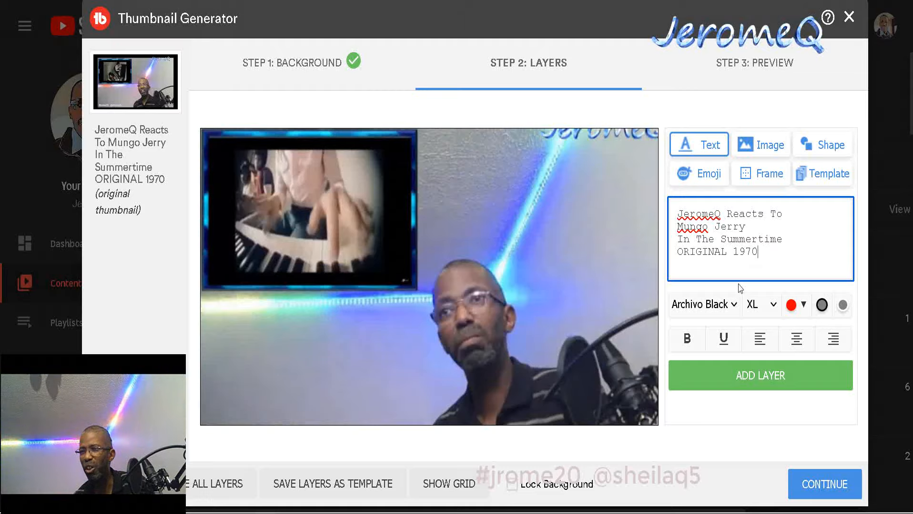
Make the title text bold and set its font to Permanent Marker
{"action": "left_click", "coordinate": [687, 341]}
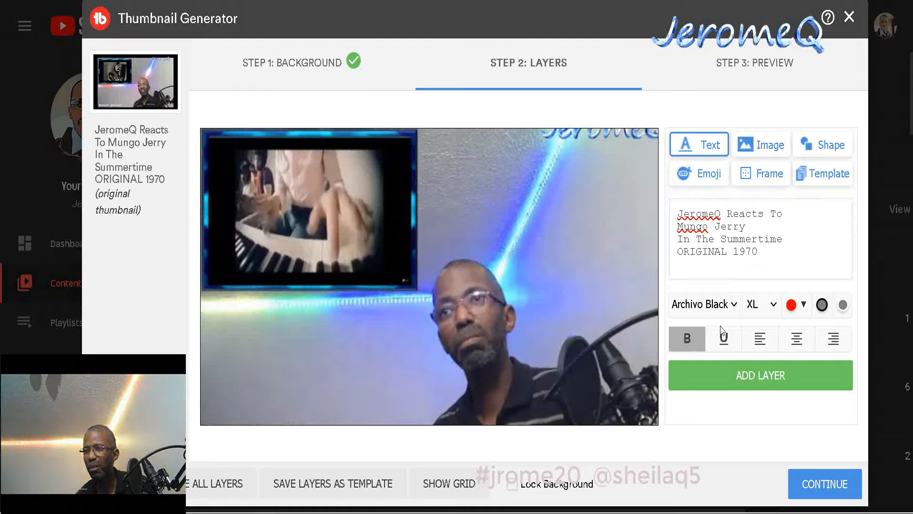
{"action": "left_click", "coordinate": [735, 307]}
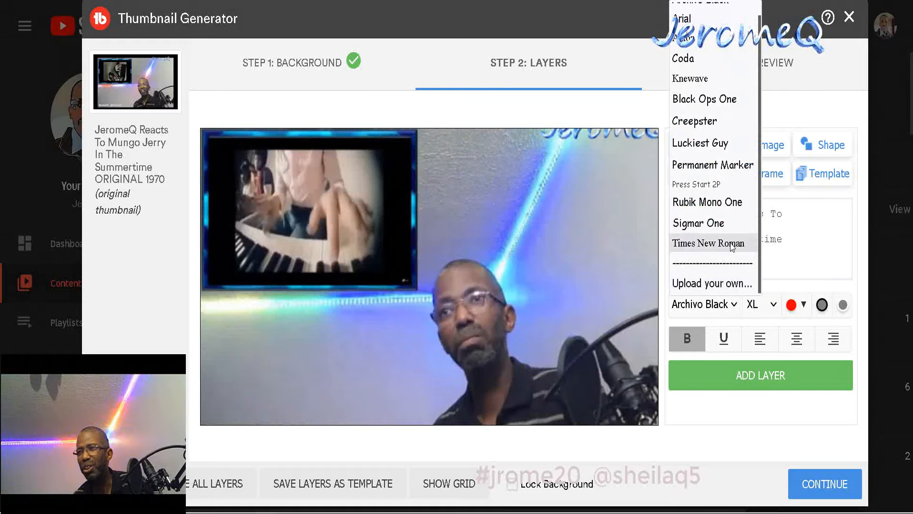
{"action": "left_click", "coordinate": [732, 166]}
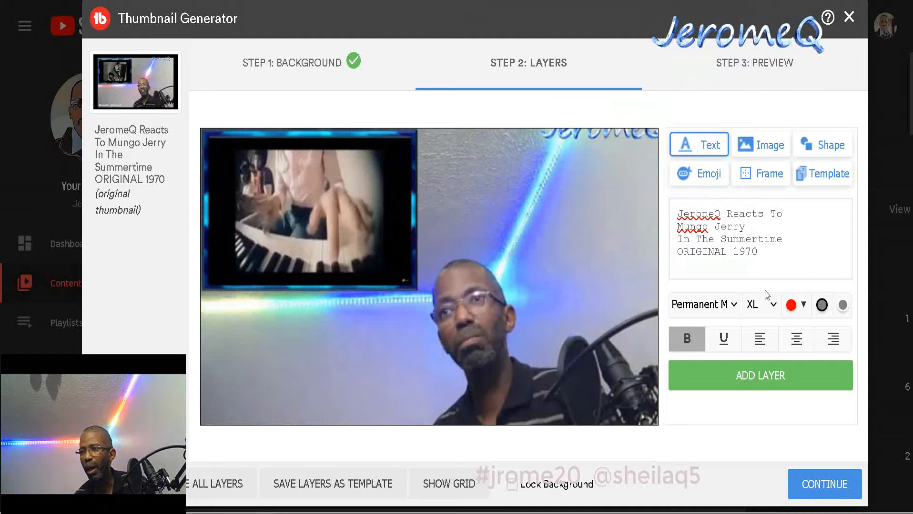
Set the title text colour to the near-black shade #0a0a10
{"action": "left_click", "coordinate": [791, 305]}
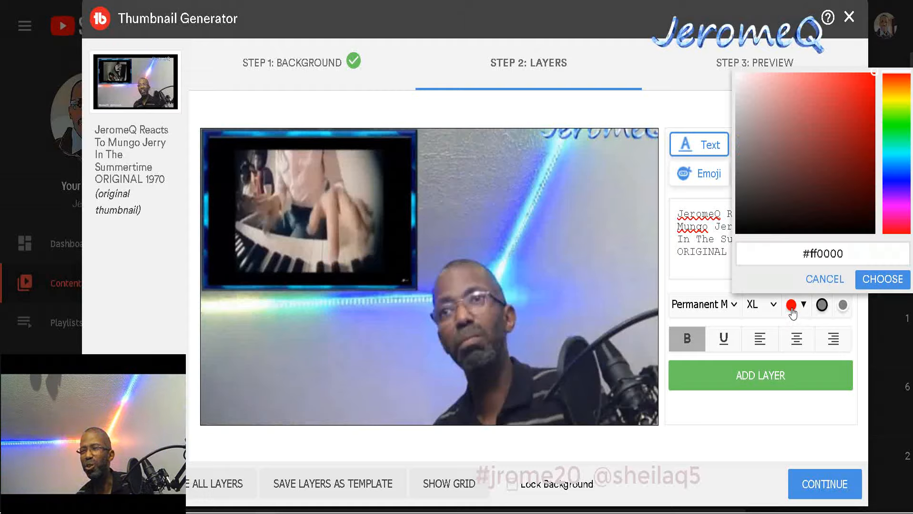
{"action": "left_click", "coordinate": [757, 215]}
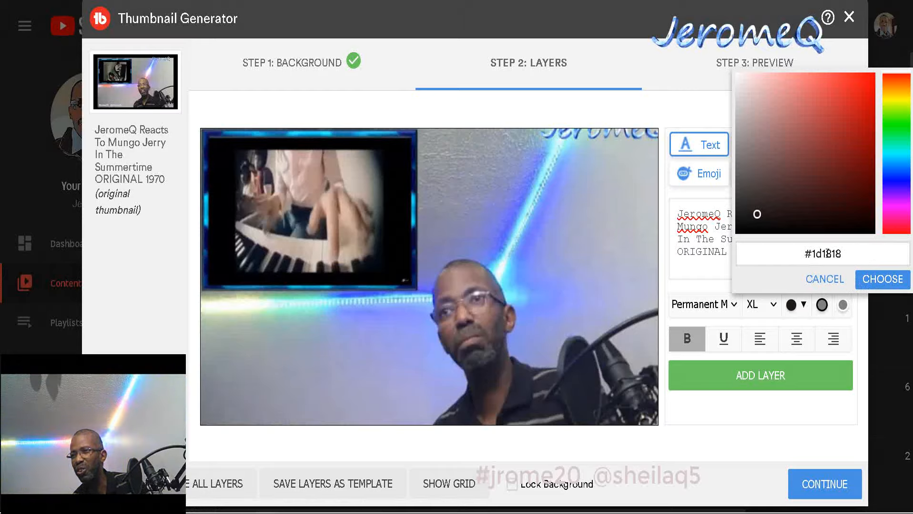
{"action": "left_click", "coordinate": [899, 164]}
{"action": "left_click", "coordinate": [896, 131]}
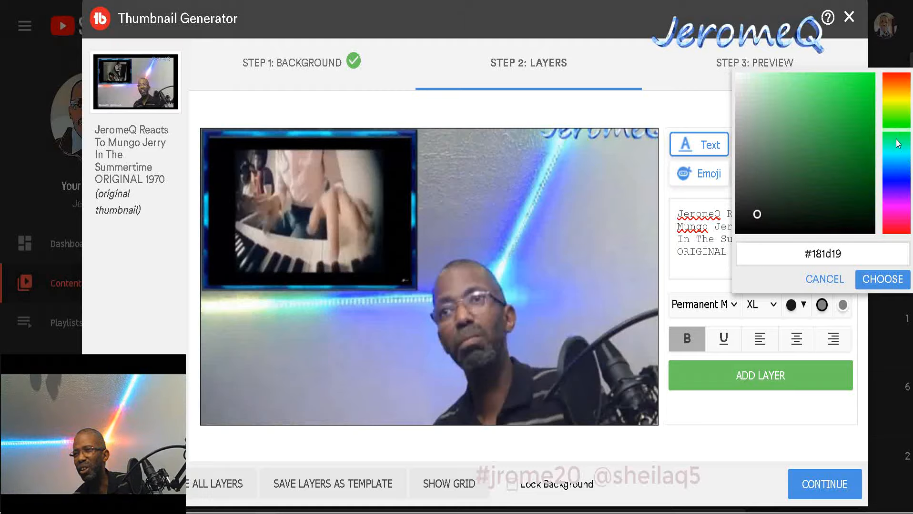
{"action": "left_click", "coordinate": [898, 99]}
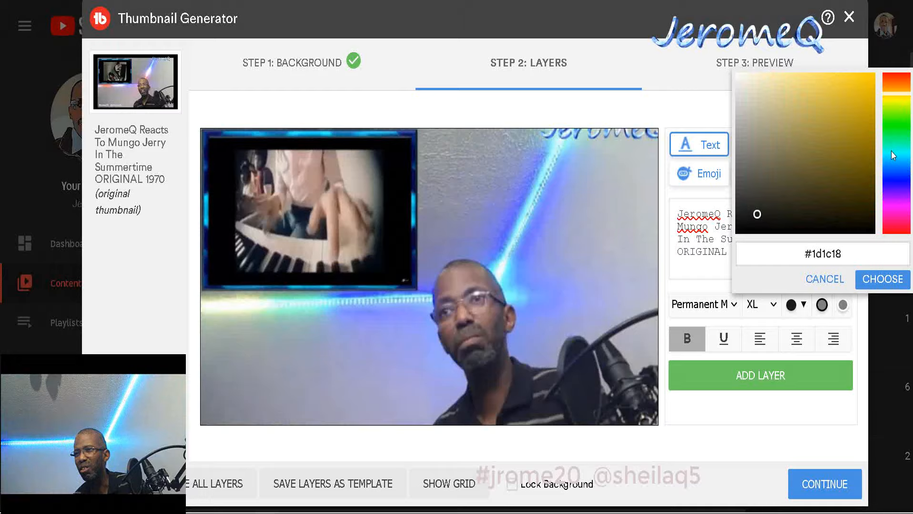
{"action": "left_click", "coordinate": [891, 183]}
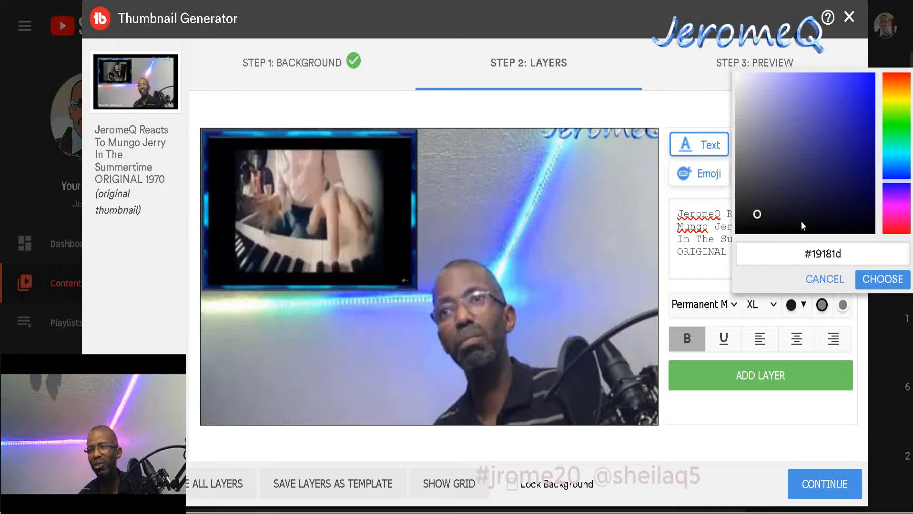
{"action": "left_click", "coordinate": [785, 222]}
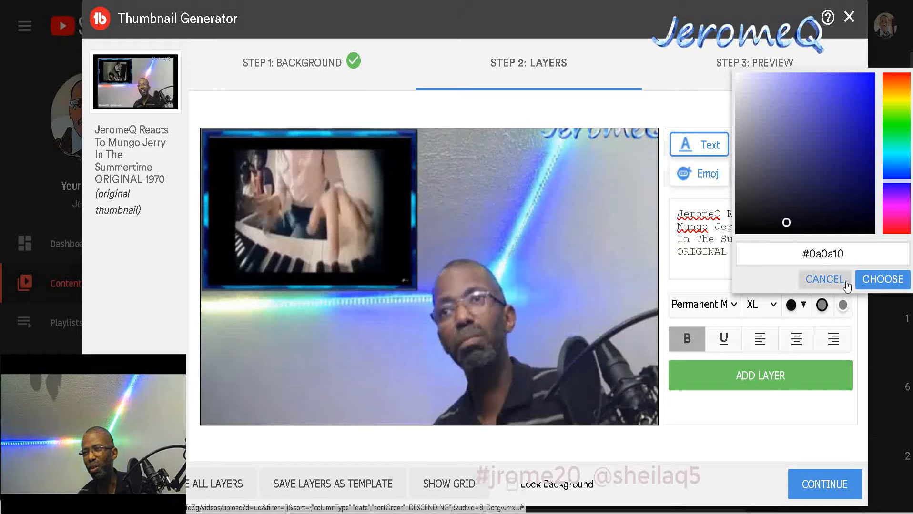
{"action": "left_click", "coordinate": [869, 283]}
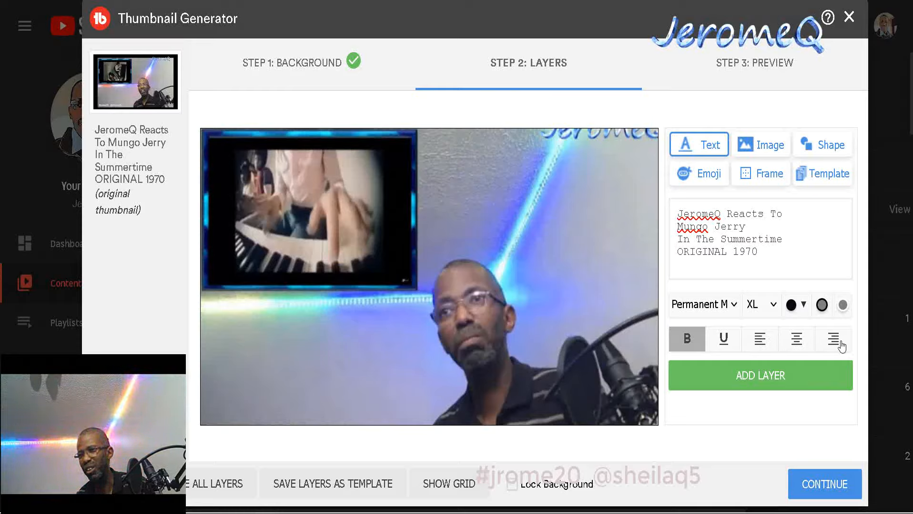
Centre-align the title text and add it to the thumbnail as a layer
{"action": "left_click", "coordinate": [796, 345]}
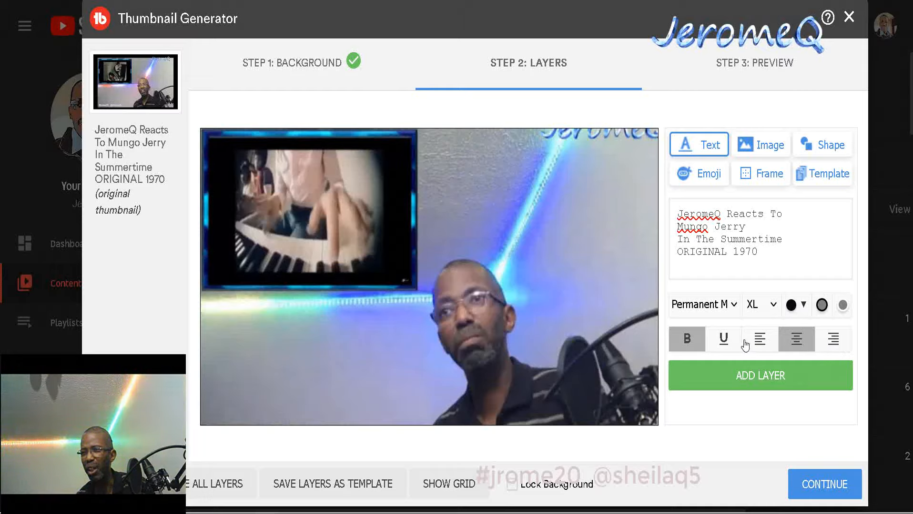
{"action": "left_click", "coordinate": [762, 380]}
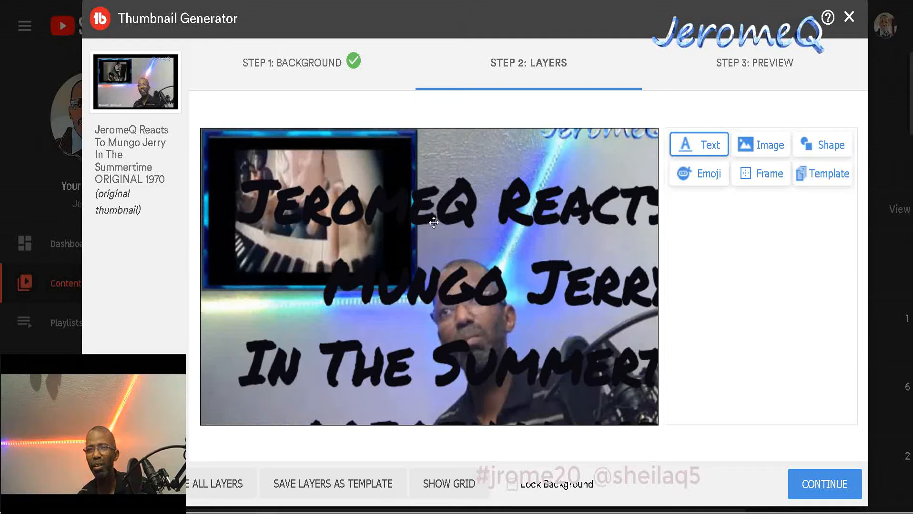
{"action": "left_click", "coordinate": [427, 233]}
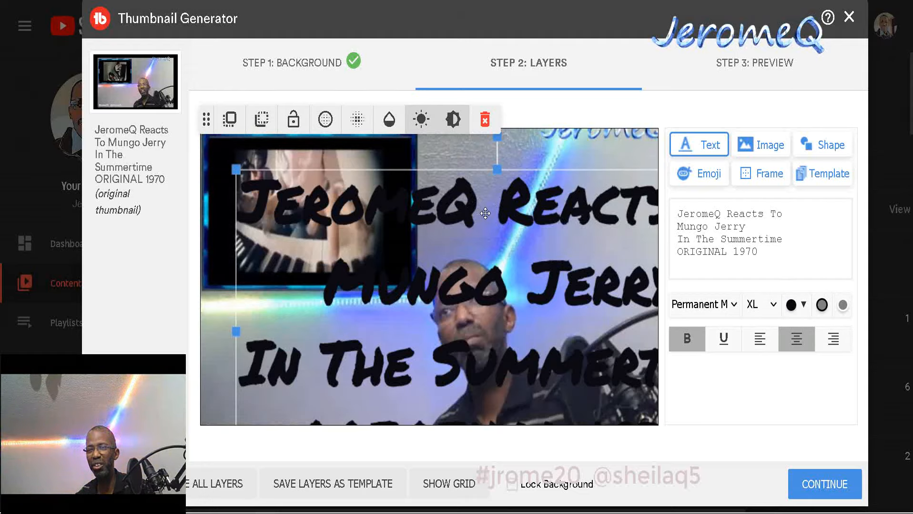
Lock the background, then shrink the title text and place it in the thumbnail's lower-left area beneath the inset video frame
{"action": "left_click", "coordinate": [512, 486]}
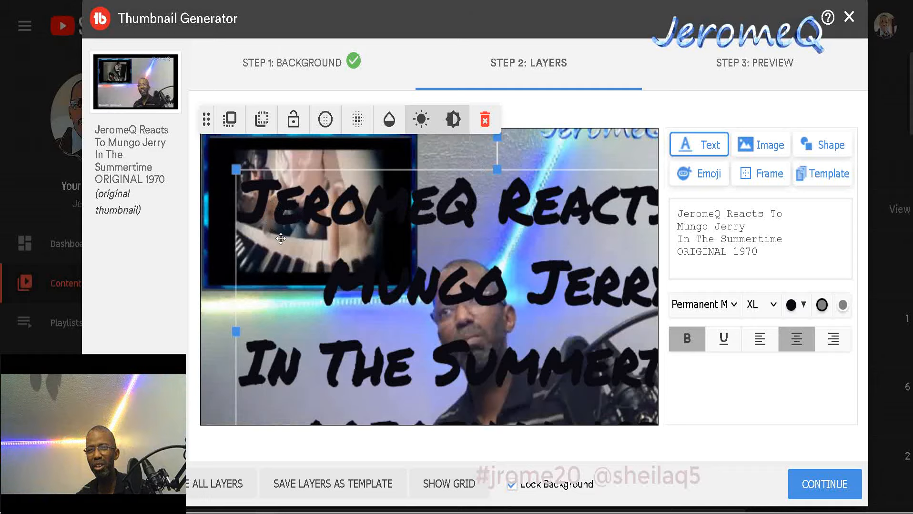
{"action": "left_click_drag", "start_coordinate": [303, 219], "coordinate": [300, 250]}
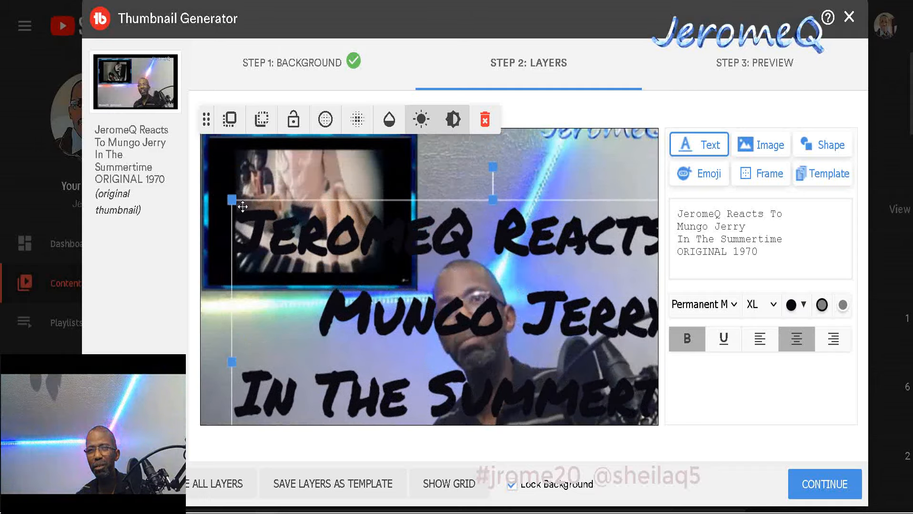
{"action": "left_click_drag", "start_coordinate": [231, 199], "coordinate": [436, 309]}
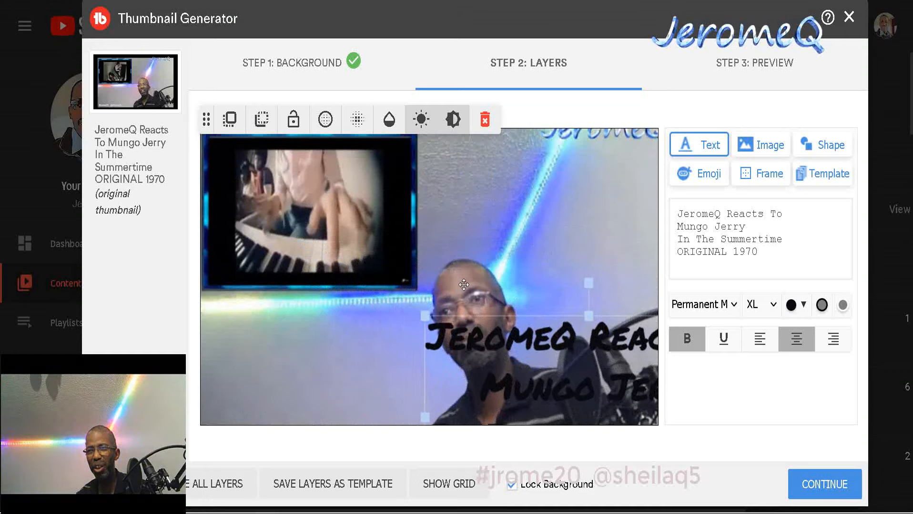
{"action": "left_click_drag", "start_coordinate": [496, 338], "coordinate": [409, 240]}
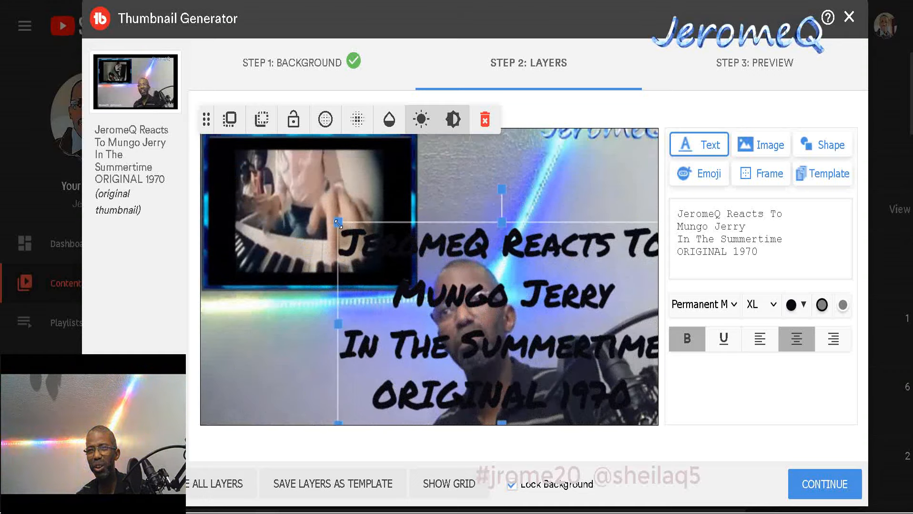
{"action": "left_click_drag", "start_coordinate": [338, 222], "coordinate": [472, 306]}
{"action": "left_click_drag", "start_coordinate": [526, 318], "coordinate": [271, 316]}
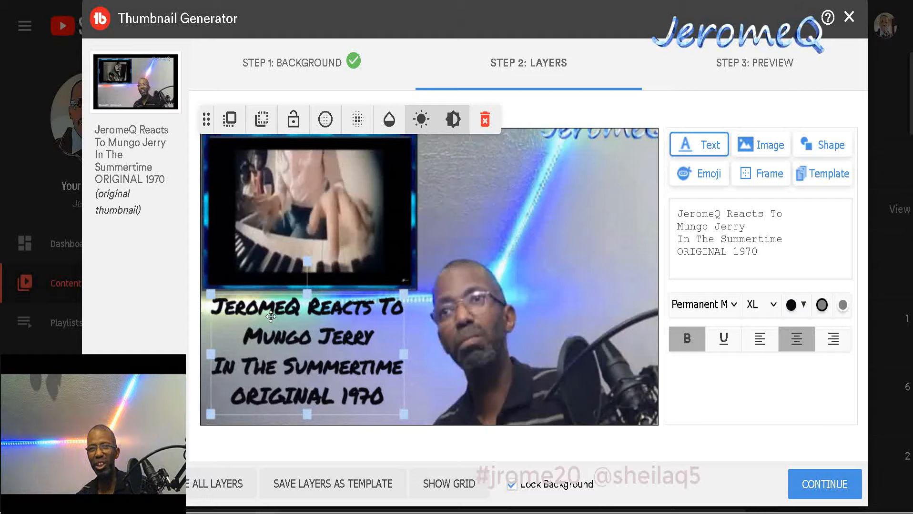
{"action": "left_click_drag", "start_coordinate": [271, 317], "coordinate": [267, 320]}
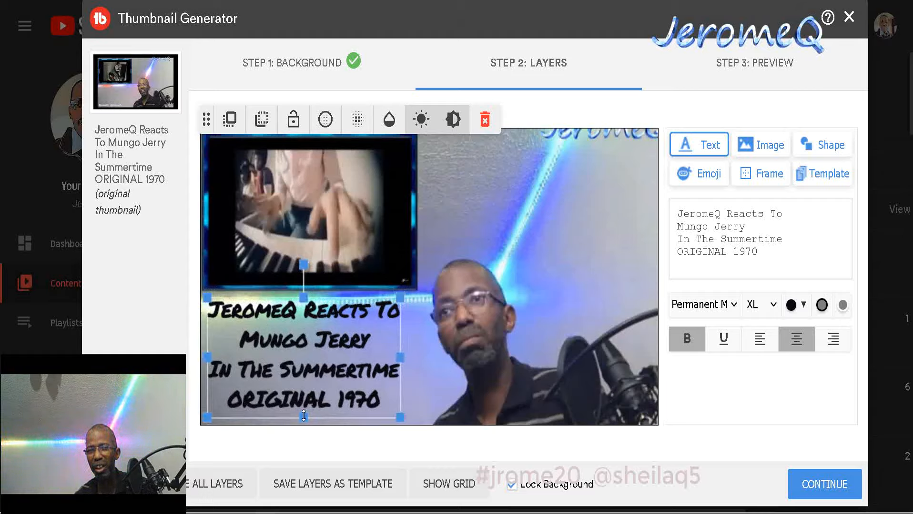
Stretch the title text slightly taller and wider to fill the space beside the man's face, and nudge it toward the thumbnail's left edge
{"action": "left_click_drag", "start_coordinate": [303, 416], "coordinate": [314, 364]}
{"action": "left_click_drag", "start_coordinate": [308, 387], "coordinate": [302, 432]}
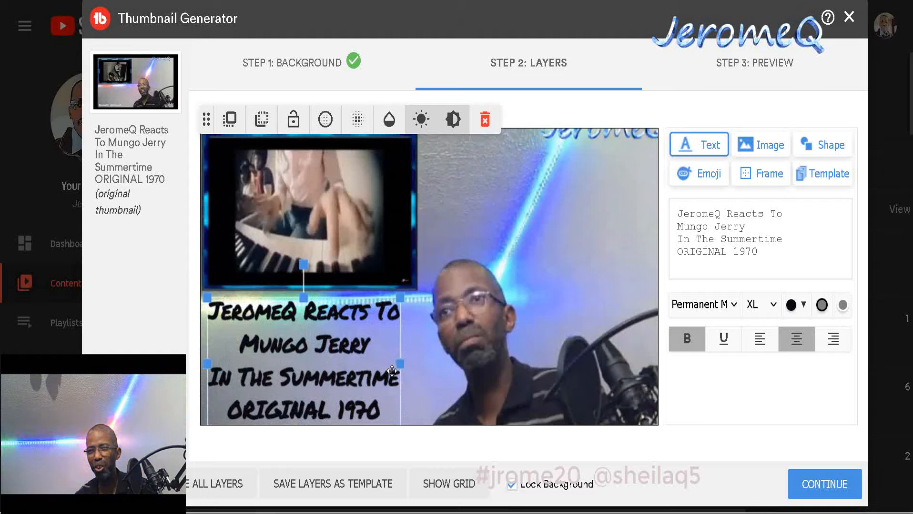
{"action": "left_click_drag", "start_coordinate": [400, 365], "coordinate": [426, 364]}
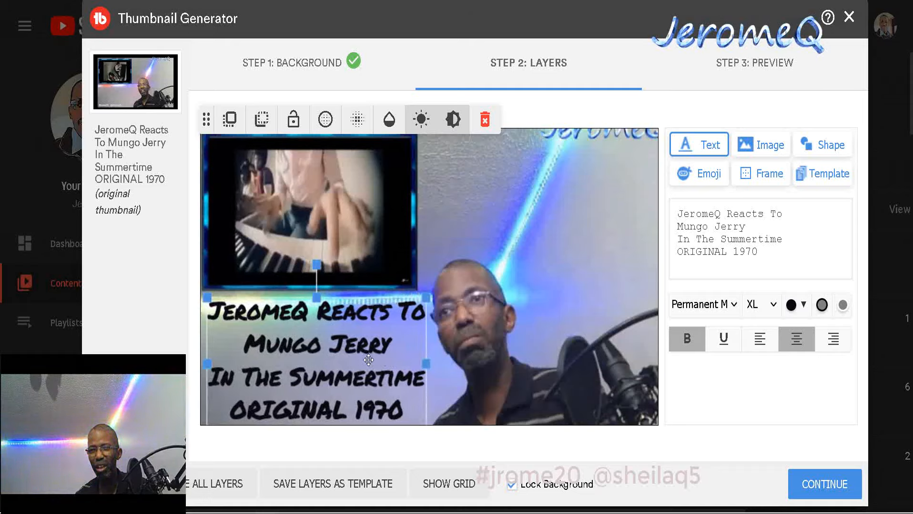
{"action": "left_click_drag", "start_coordinate": [368, 360], "coordinate": [366, 361]}
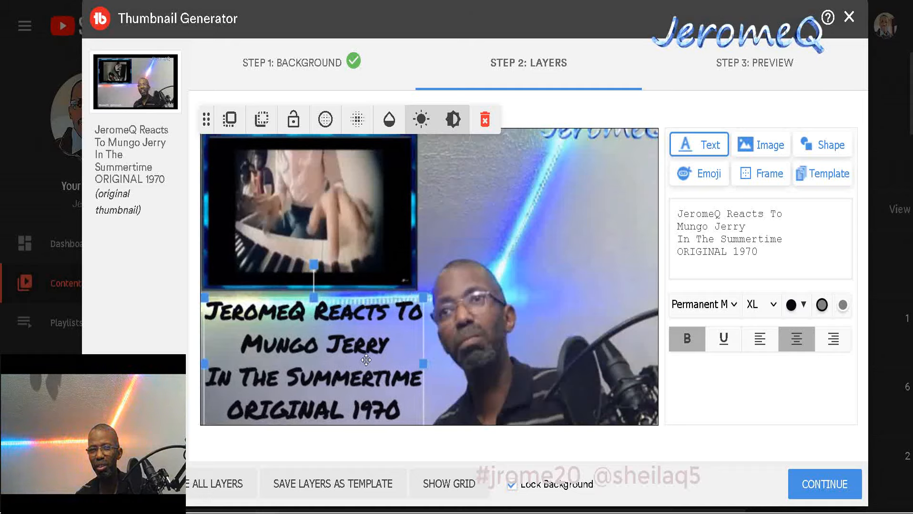
{"action": "left_click", "coordinate": [437, 244]}
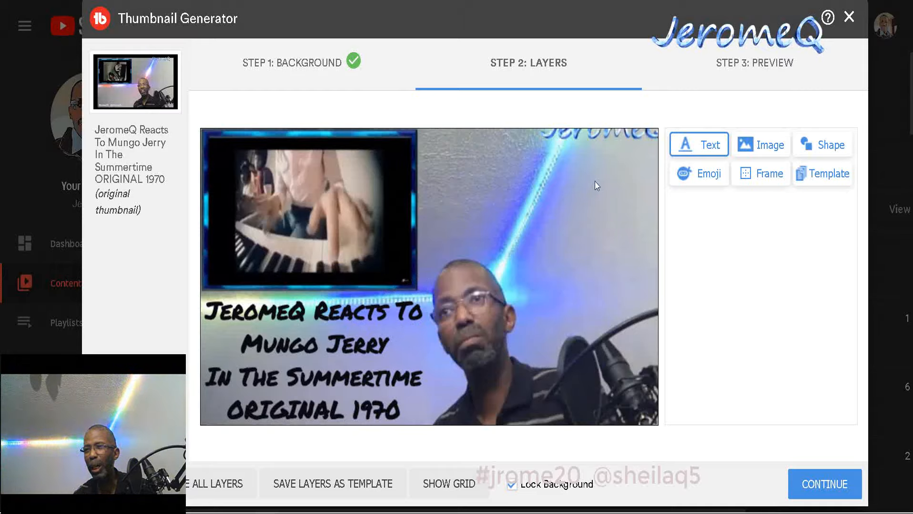
Add the smiling heart-eyes emoji and place it in the thumbnail's upper-right area
{"action": "left_click", "coordinate": [701, 180]}
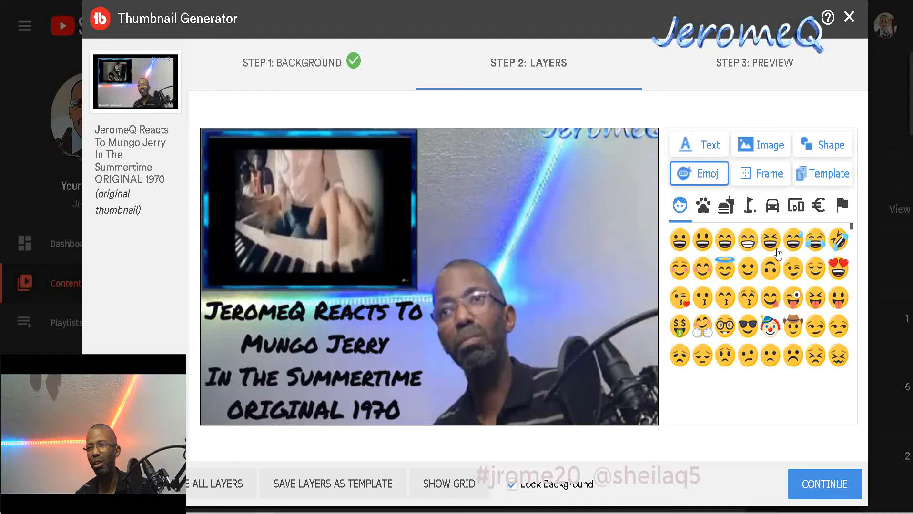
{"action": "left_click", "coordinate": [838, 269]}
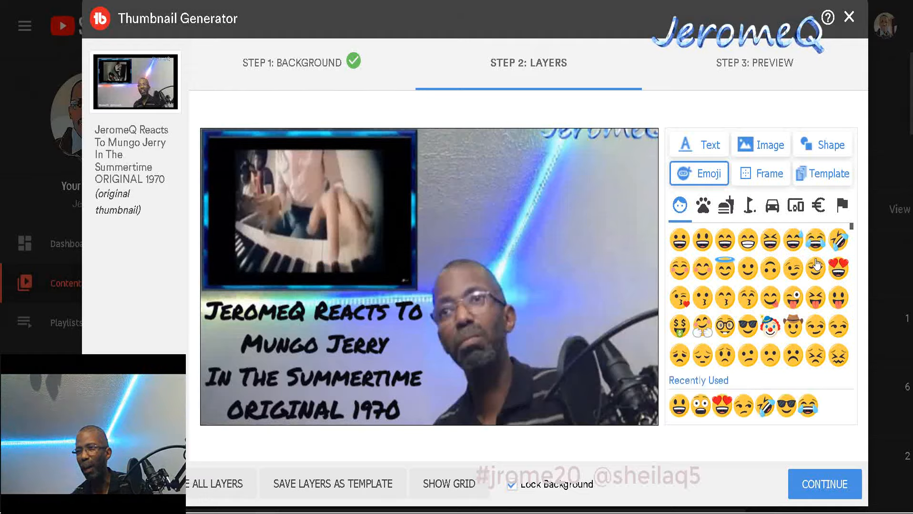
{"action": "left_click", "coordinate": [838, 269]}
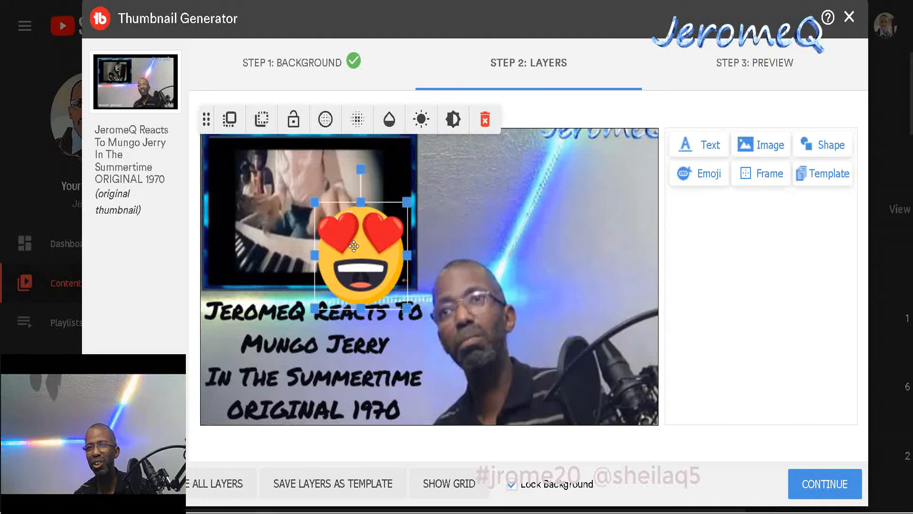
{"action": "left_click_drag", "start_coordinate": [353, 246], "coordinate": [579, 190]}
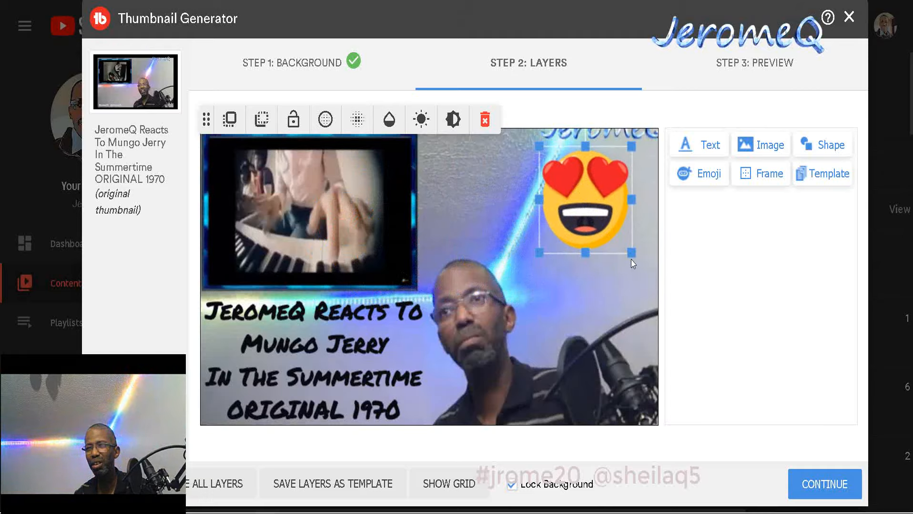
Enlarge the heart-eyes emoji, stretch it slightly taller, and reposition it just below the cropped JeromeQ logo
{"action": "left_click_drag", "start_coordinate": [631, 255], "coordinate": [644, 303]}
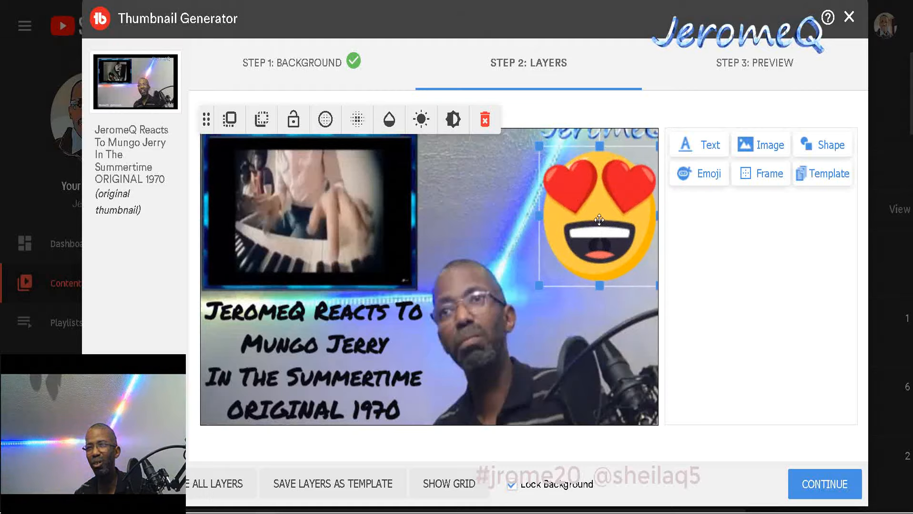
{"action": "left_click_drag", "start_coordinate": [595, 220], "coordinate": [589, 221]}
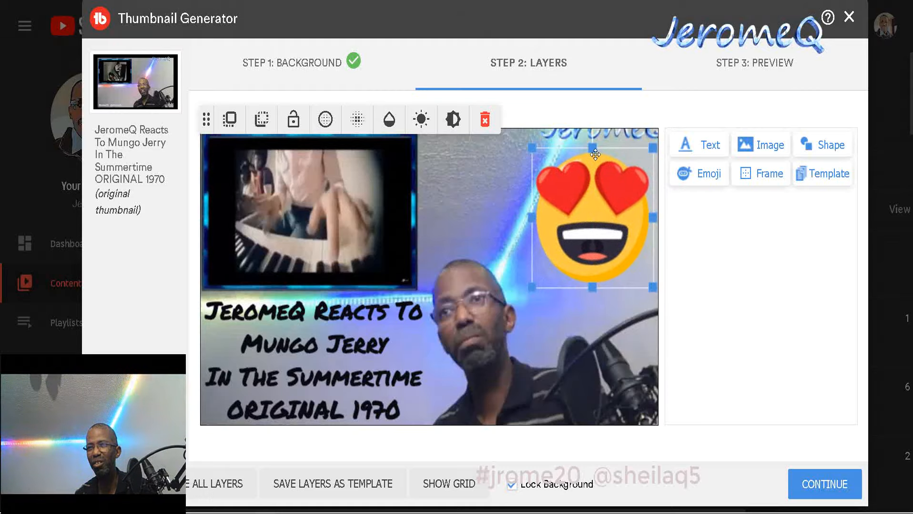
{"action": "left_click_drag", "start_coordinate": [593, 145], "coordinate": [592, 139]}
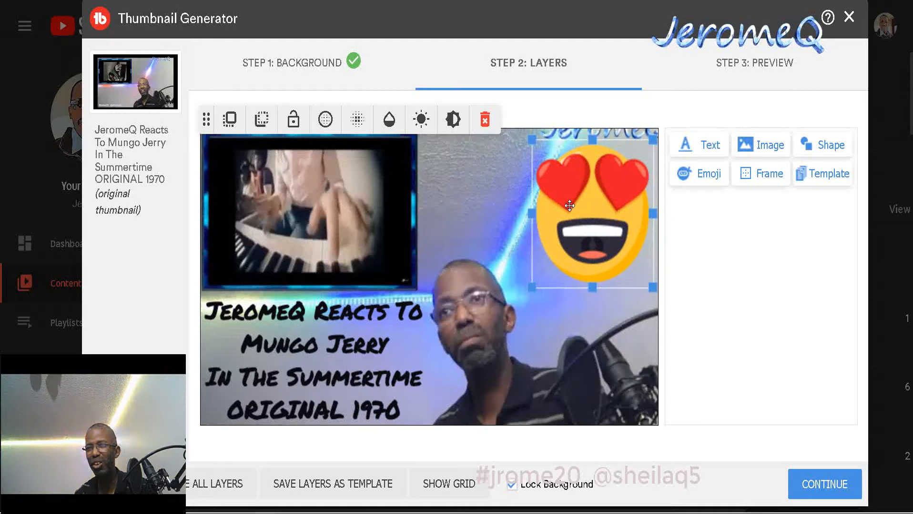
{"action": "left_click_drag", "start_coordinate": [573, 210], "coordinate": [575, 222]}
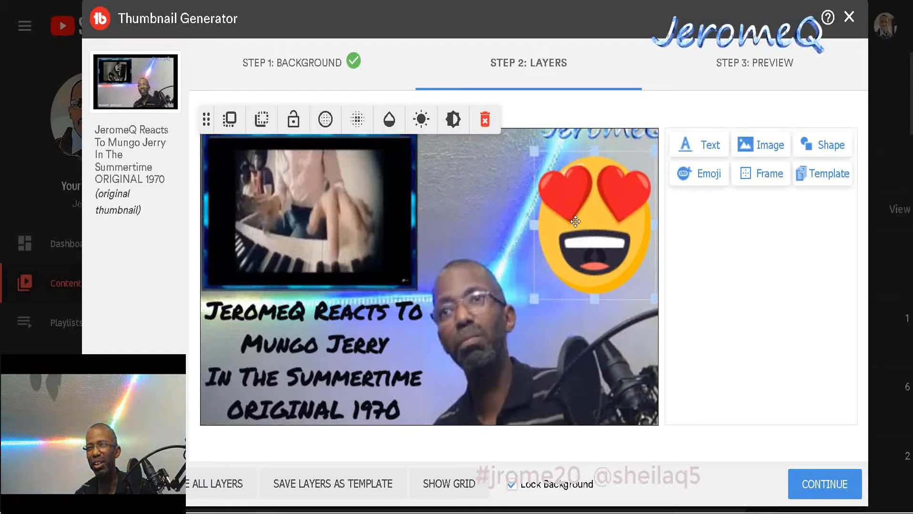
{"action": "left_click", "coordinate": [501, 192]}
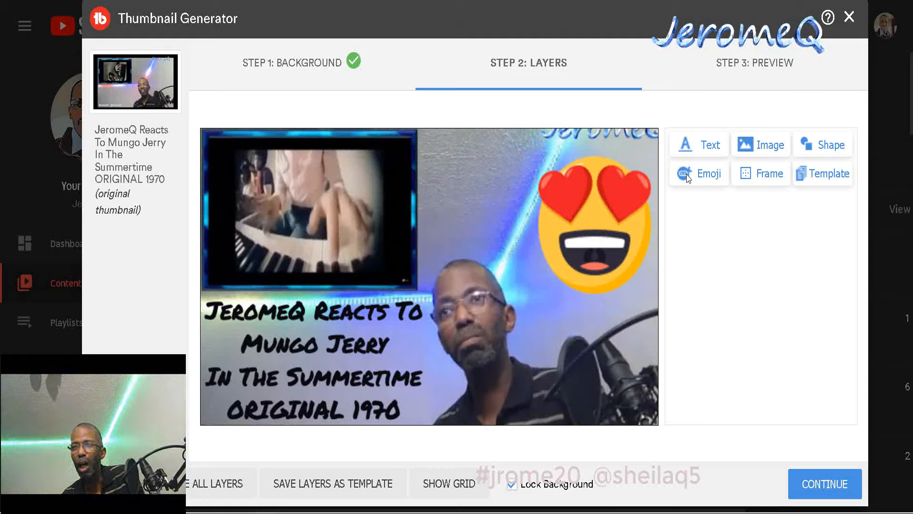
Start a new text layer reading "Surprised me", with "me" on its own second line
{"action": "left_click", "coordinate": [709, 151]}
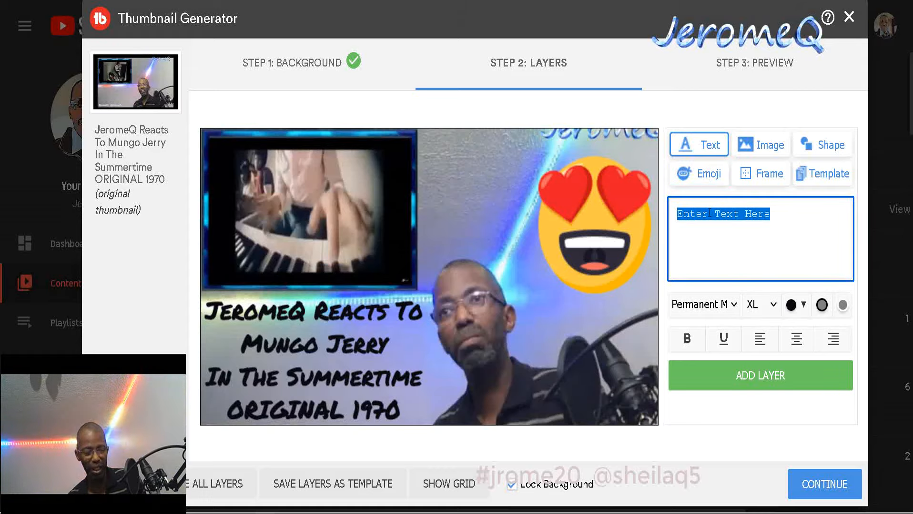
{"action": "key", "text": "BackSpace"}
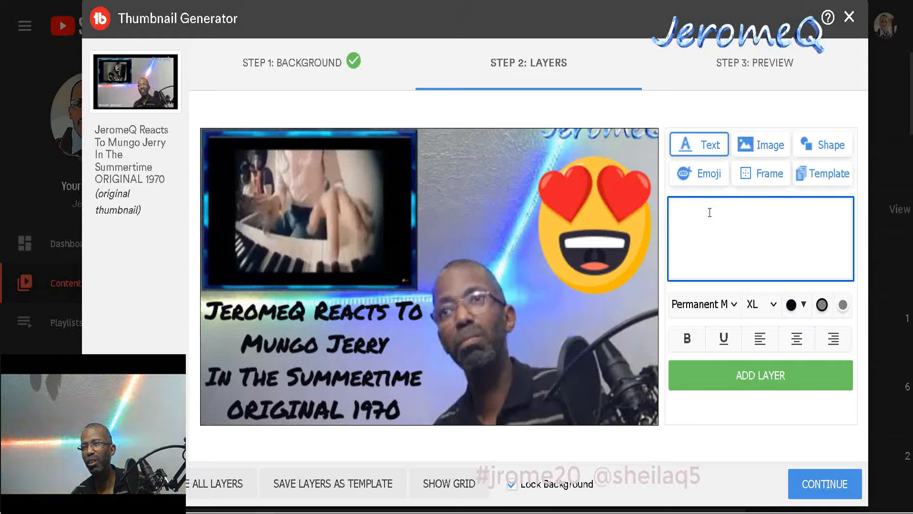
{"action": "type", "text": "Sur"}
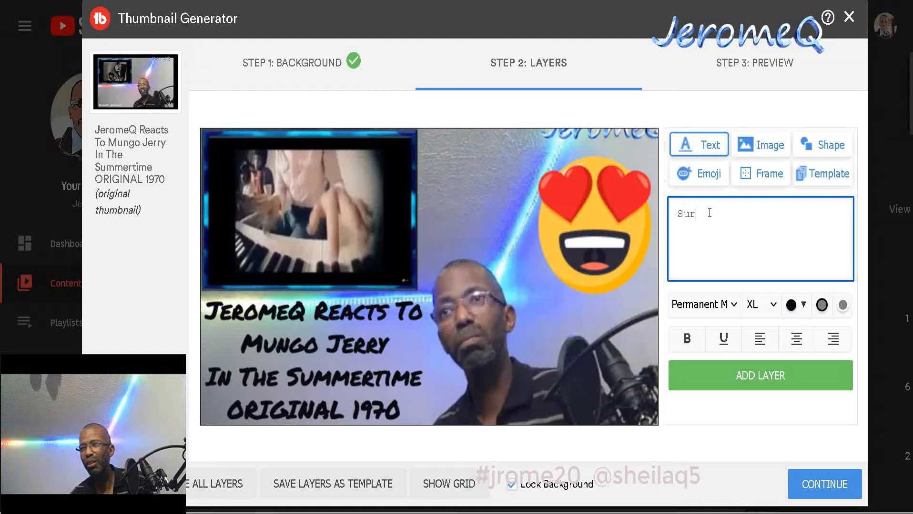
{"action": "type", "text": "pri"}
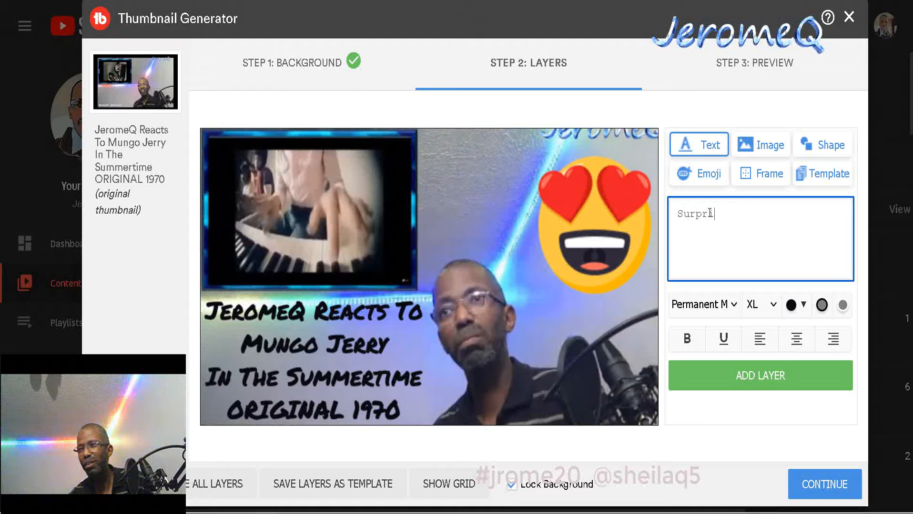
{"action": "type", "text": "sed "}
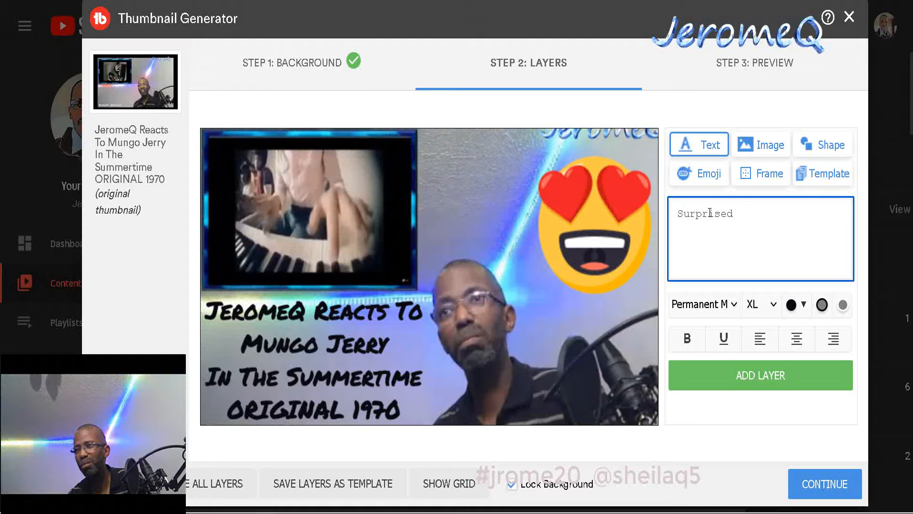
{"action": "type", "text": "me"}
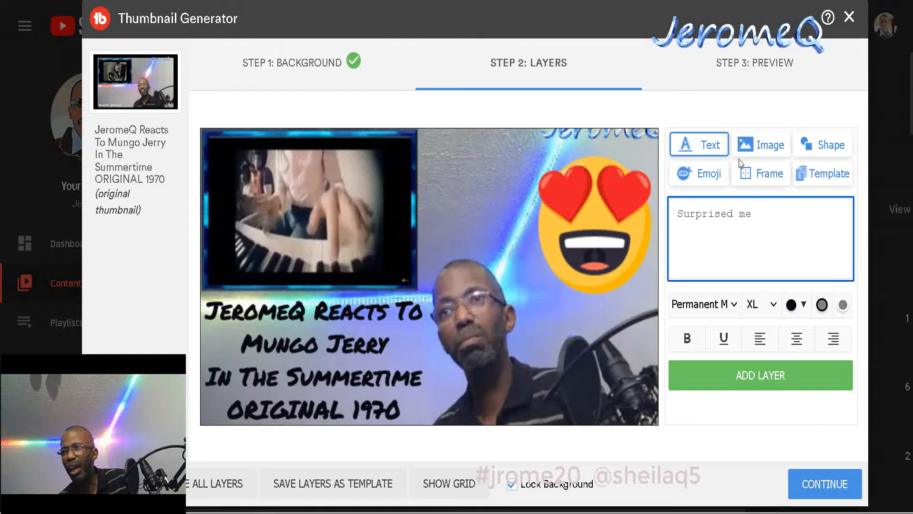
{"action": "left_click", "coordinate": [749, 223]}
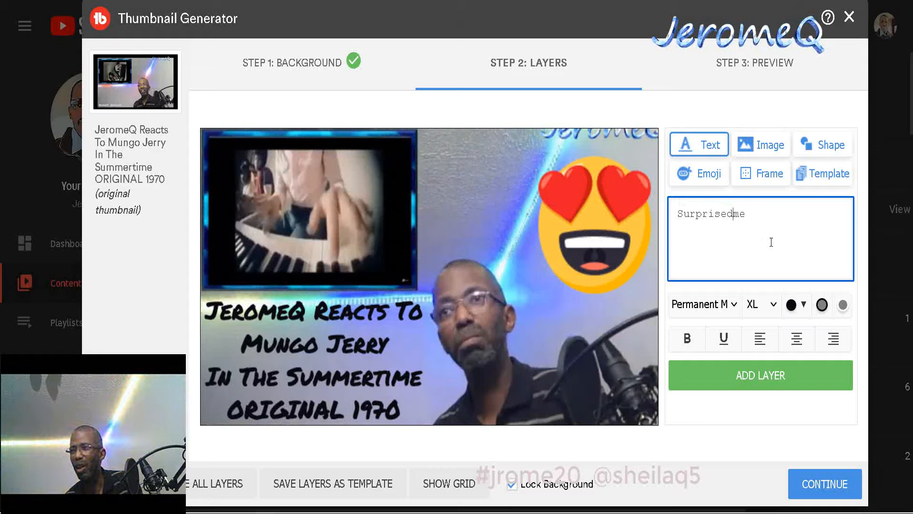
{"action": "key", "text": "Return"}
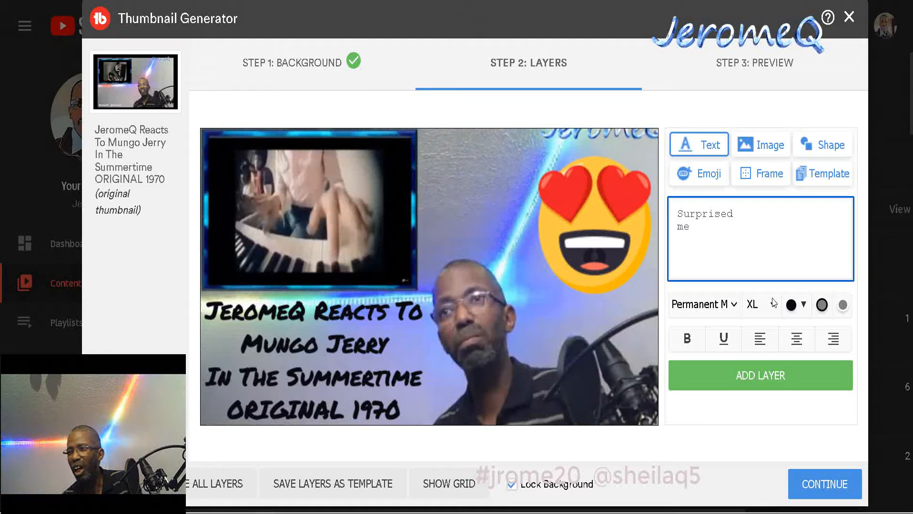
Make the "Surprised me" text centered and bold in pale yellow #e9e8c2, and add it as a layer on the thumbnail
{"action": "left_click", "coordinate": [796, 347]}
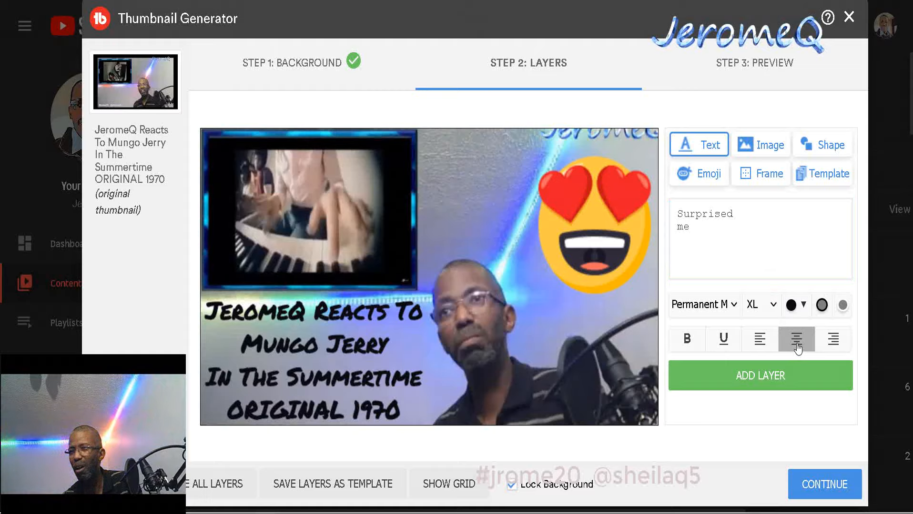
{"action": "left_click", "coordinate": [687, 340]}
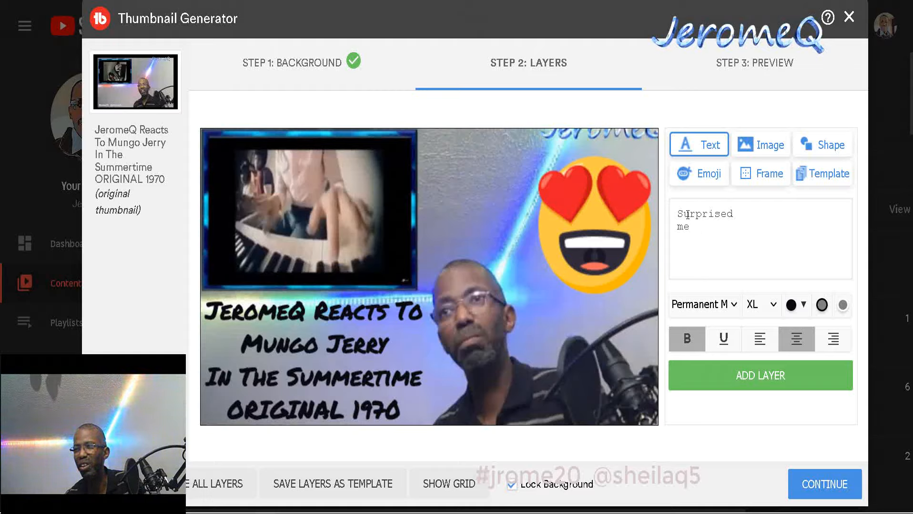
{"action": "left_click", "coordinate": [791, 307]}
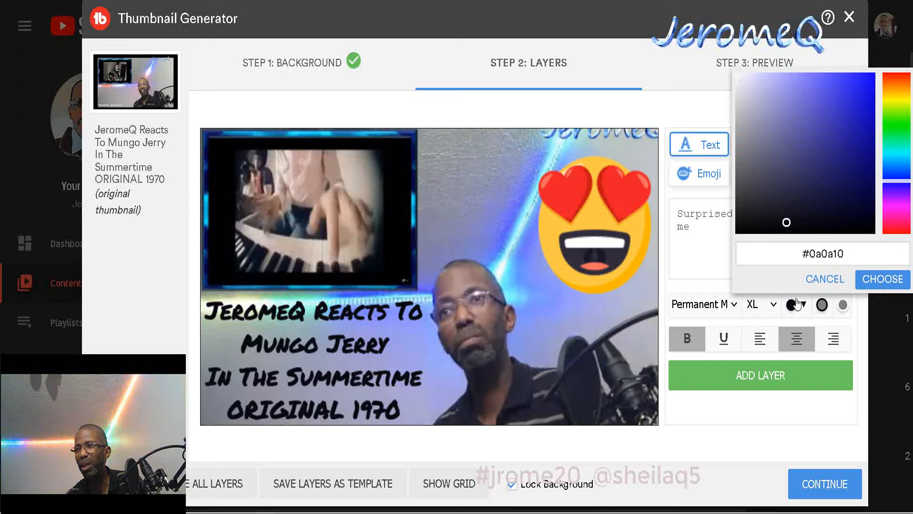
{"action": "left_click", "coordinate": [894, 99]}
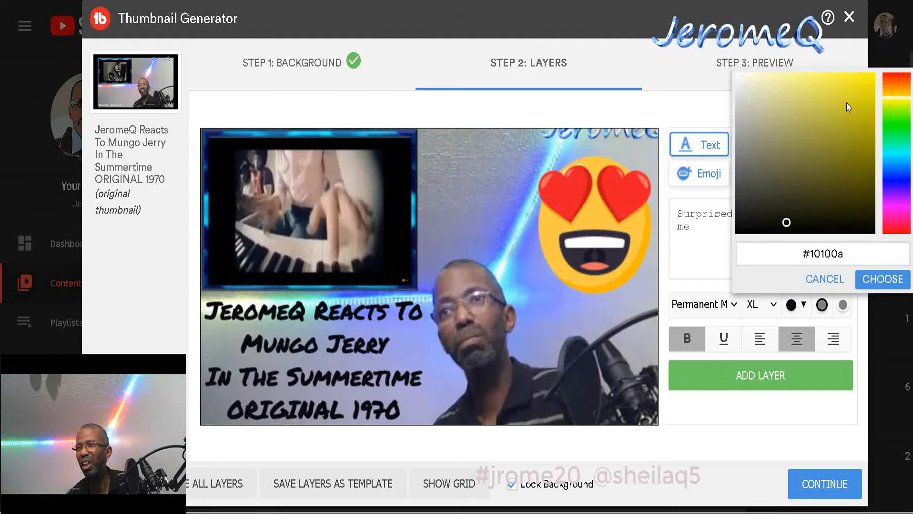
{"action": "left_click", "coordinate": [823, 106]}
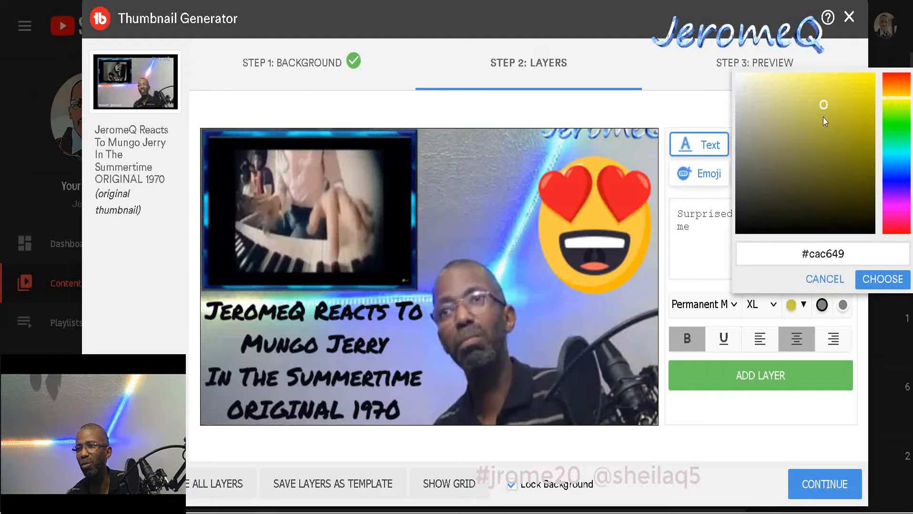
{"action": "left_click", "coordinate": [758, 87]}
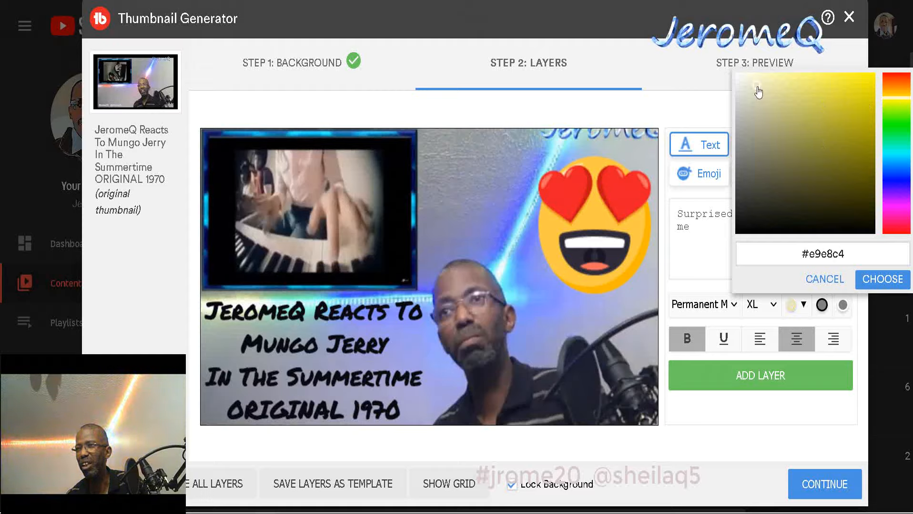
{"action": "left_click", "coordinate": [759, 88]}
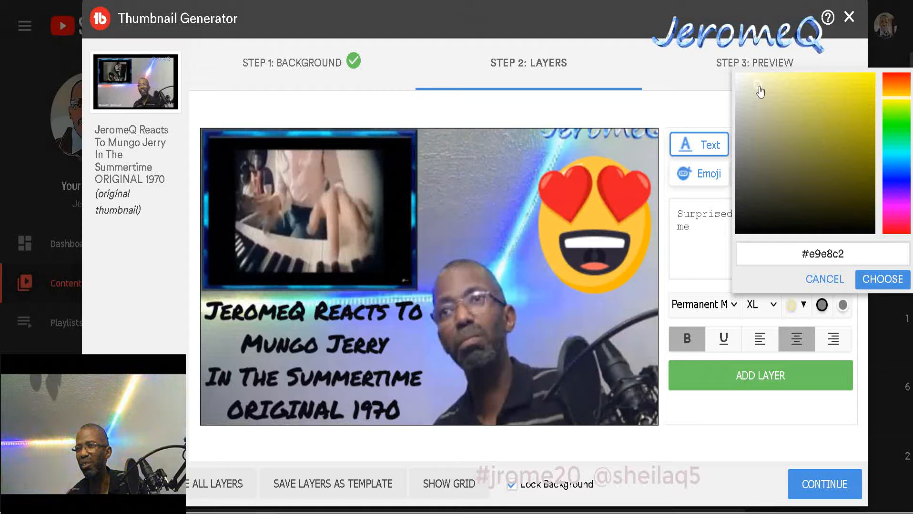
{"action": "left_click", "coordinate": [873, 286]}
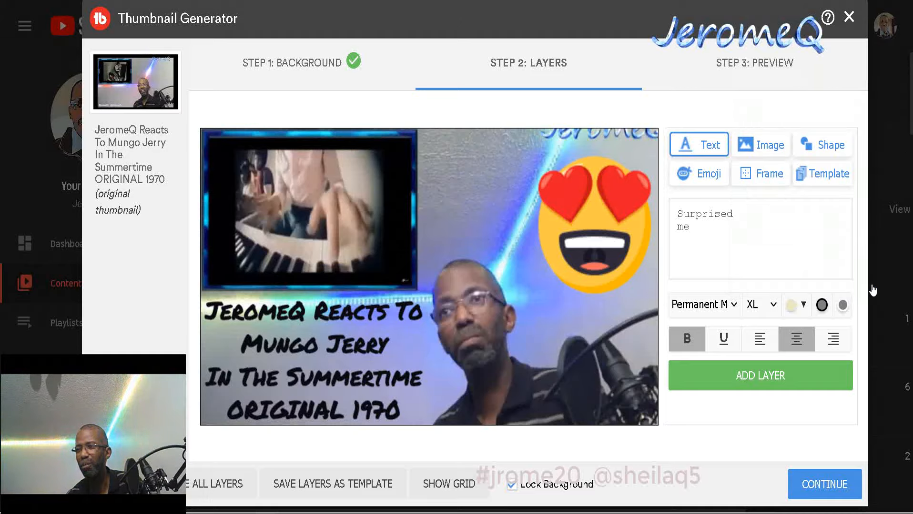
{"action": "left_click", "coordinate": [761, 377]}
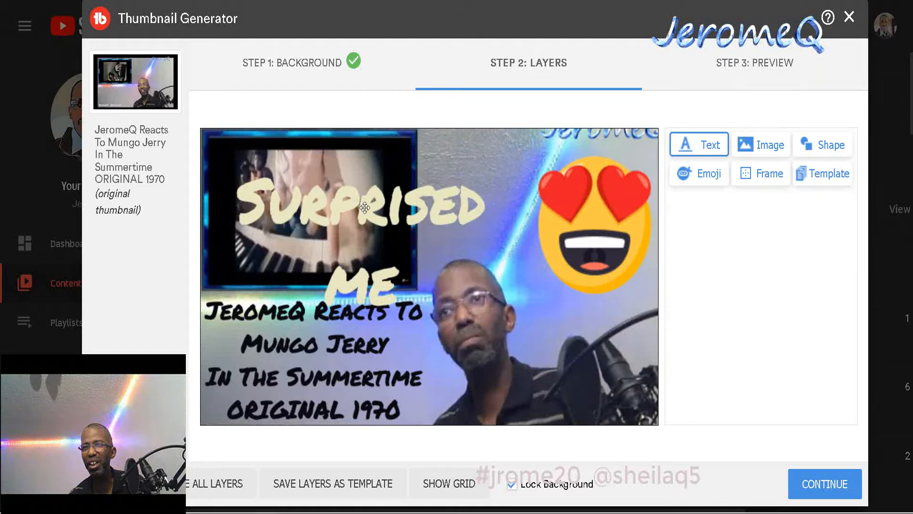
Shrink the "Surprised me" text, stretch it slightly taller, and narrow it to fit between the inset video frame and the emoji
{"action": "left_click_drag", "start_coordinate": [364, 208], "coordinate": [507, 194]}
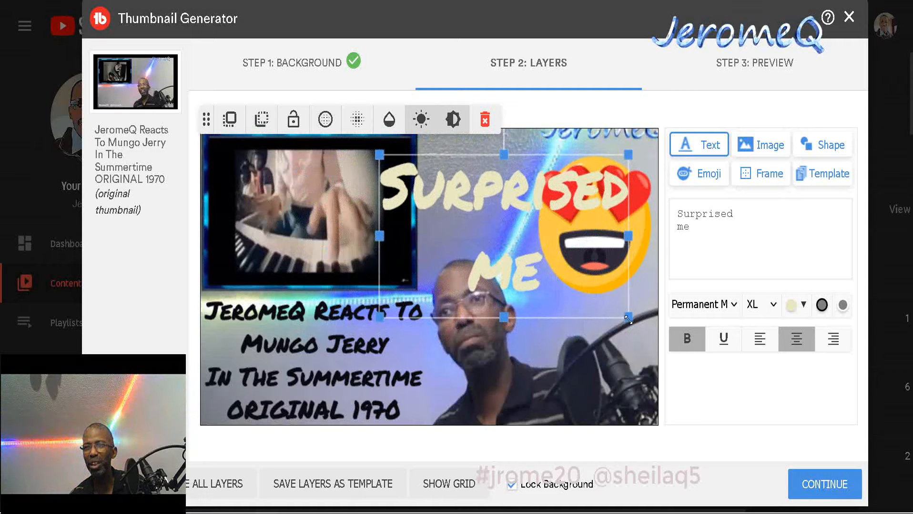
{"action": "left_click_drag", "start_coordinate": [629, 320], "coordinate": [480, 267]}
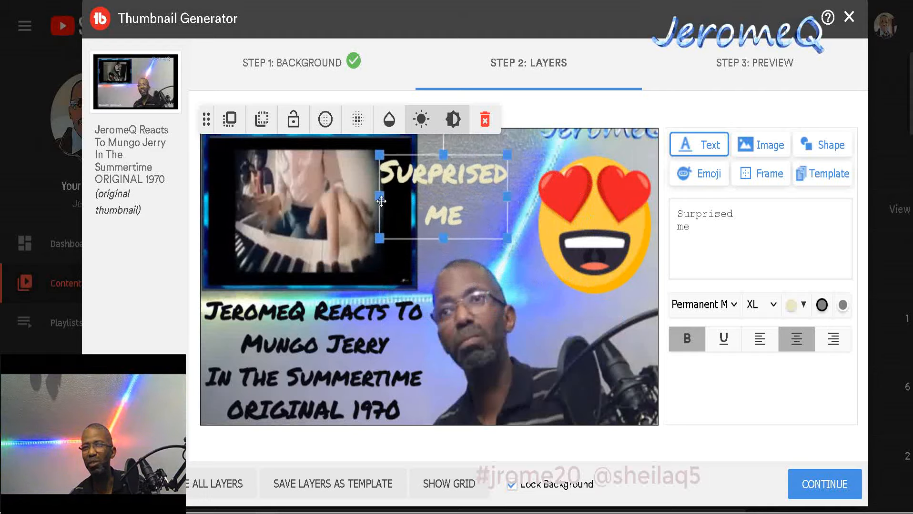
{"action": "left_click_drag", "start_coordinate": [381, 201], "coordinate": [410, 199]}
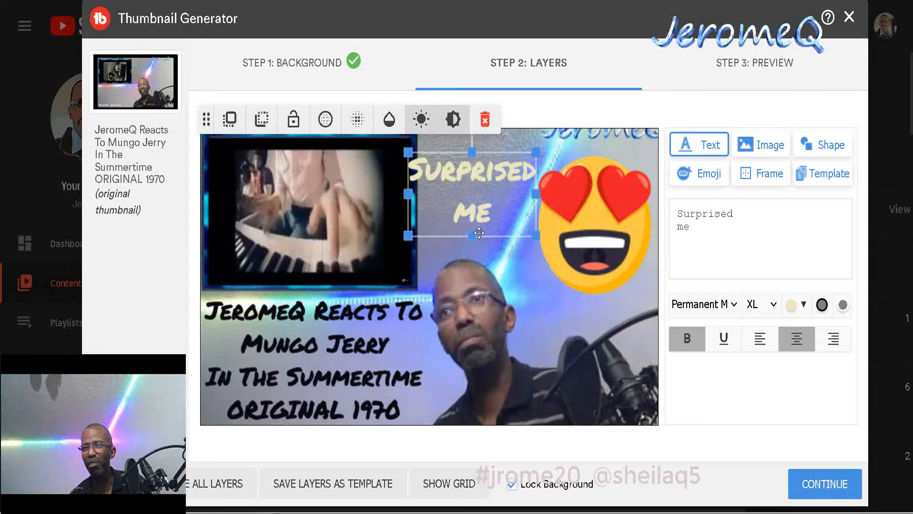
{"action": "left_click_drag", "start_coordinate": [474, 234], "coordinate": [472, 251]}
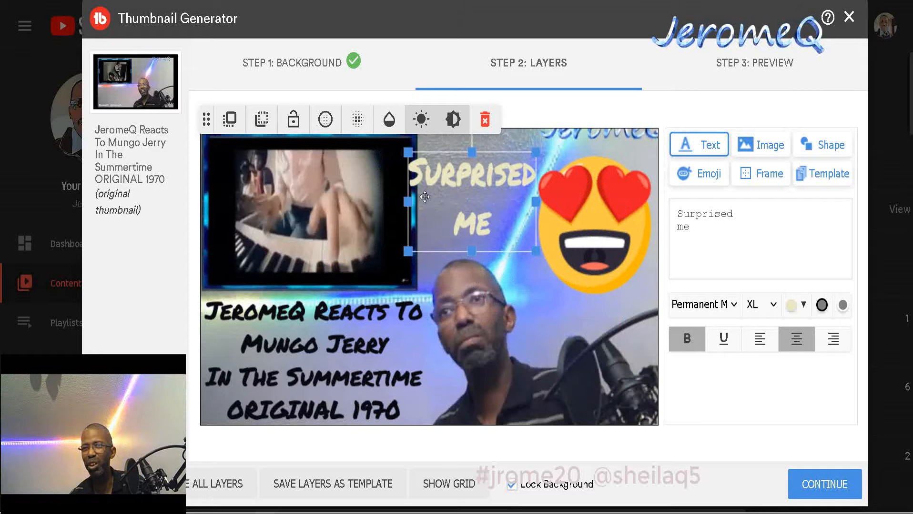
{"action": "left_click_drag", "start_coordinate": [408, 202], "coordinate": [428, 205]}
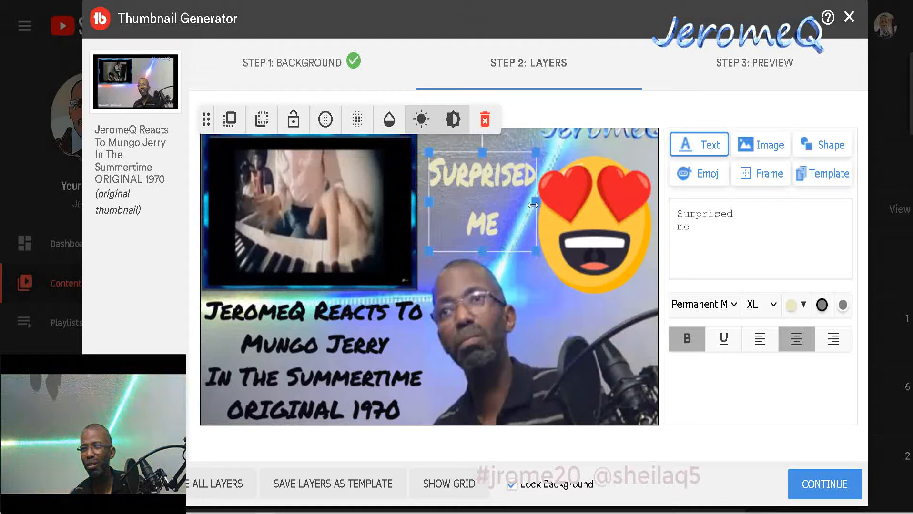
{"action": "left_click_drag", "start_coordinate": [532, 205], "coordinate": [518, 201]}
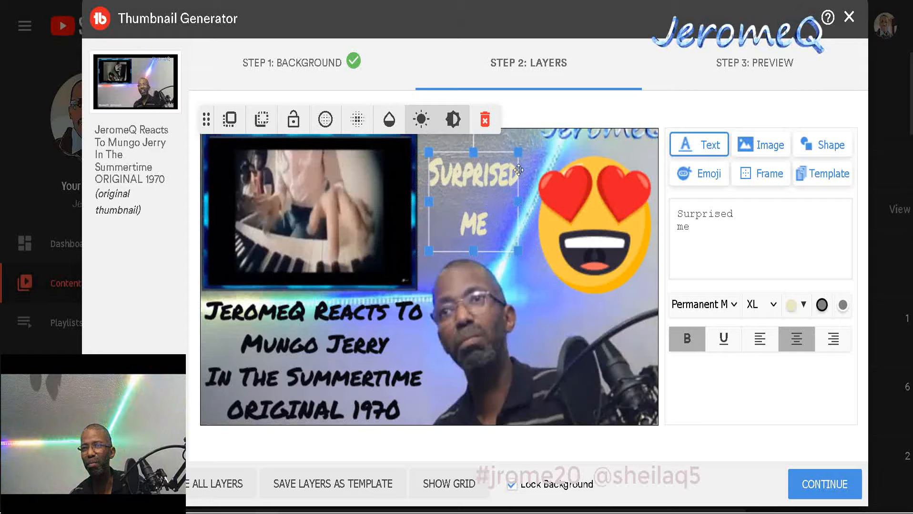
{"action": "left_click", "coordinate": [536, 163]}
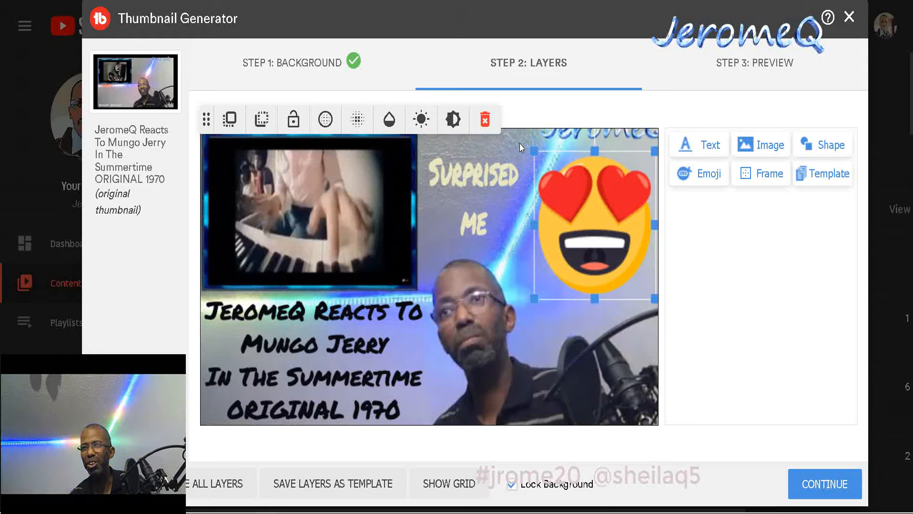
{"action": "left_click", "coordinate": [513, 143]}
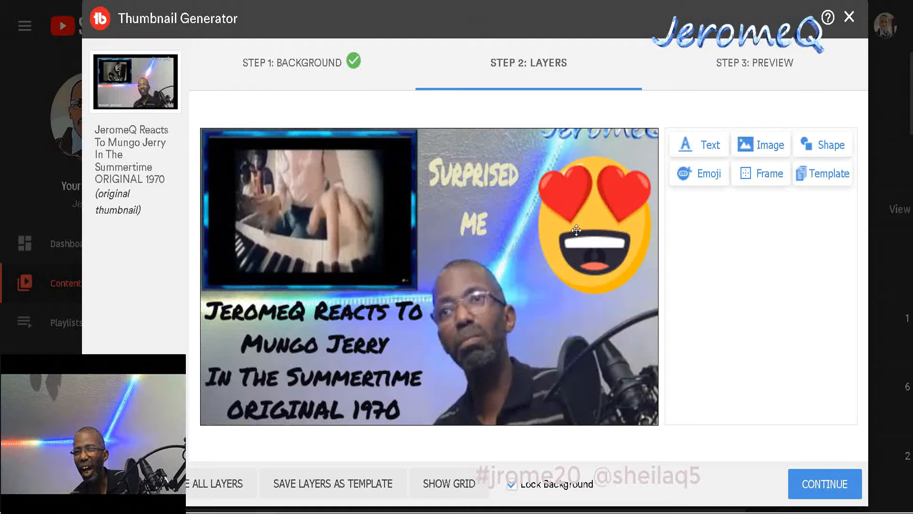
Continue to the preview stage and check how the thumbnail looks on YouTube, Facebook and Twitter
{"action": "left_click", "coordinate": [808, 485]}
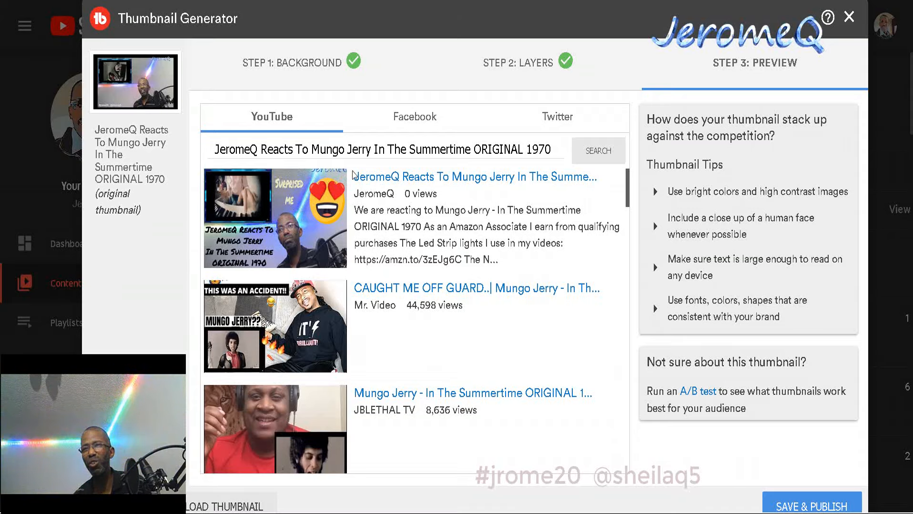
{"action": "left_click", "coordinate": [418, 118]}
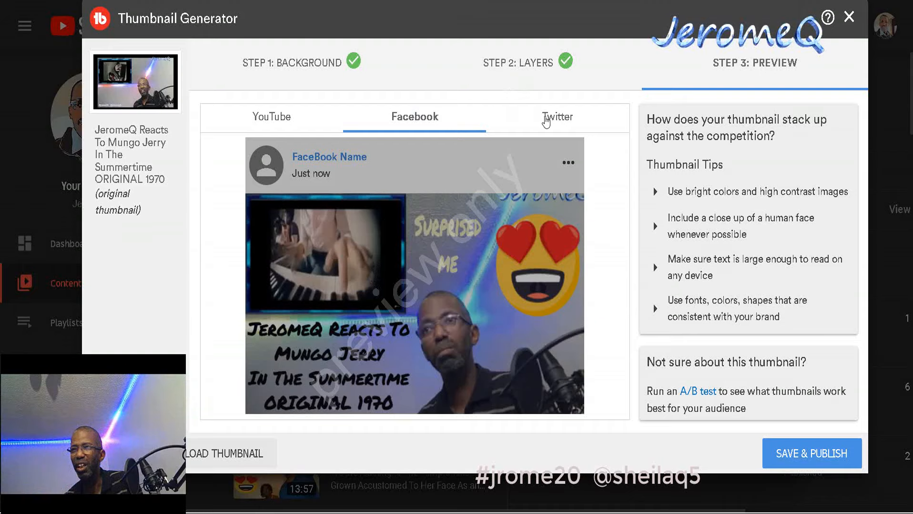
{"action": "left_click", "coordinate": [547, 120]}
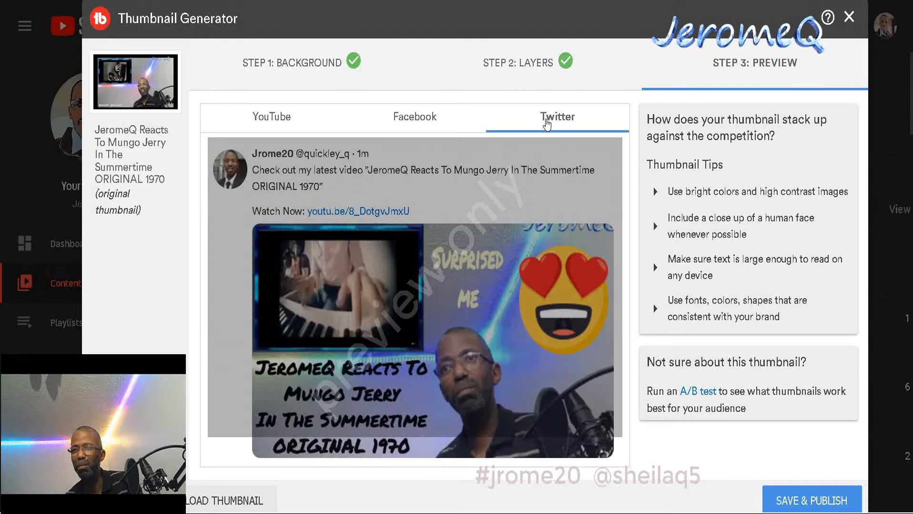
{"action": "left_click", "coordinate": [280, 124]}
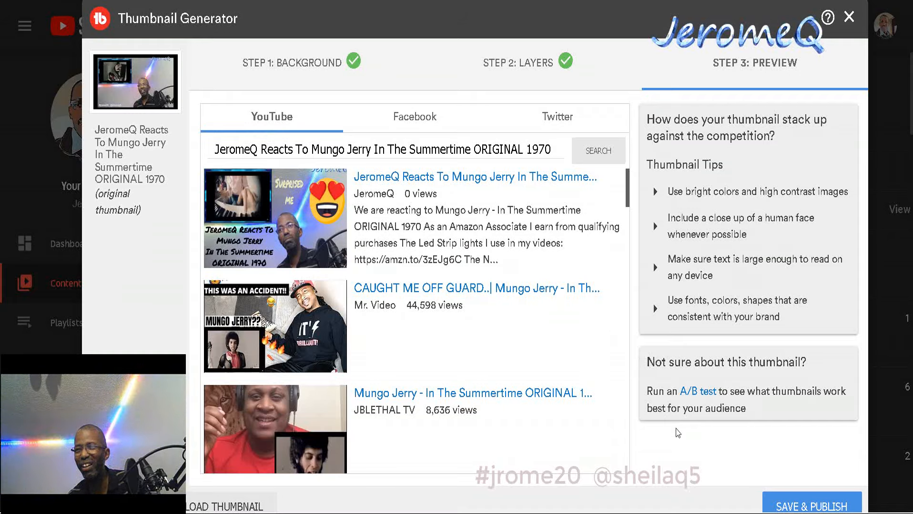
{"action": "mouse_move", "coordinate": [733, 512]}
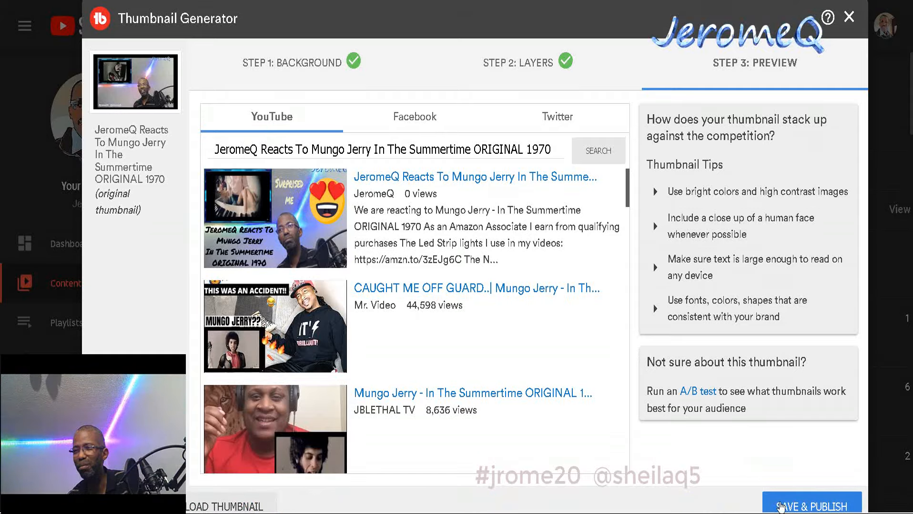
Save and publish the thumbnail to the video, confirm the publication, and close the Thumbnail Generator
{"action": "left_click", "coordinate": [780, 506]}
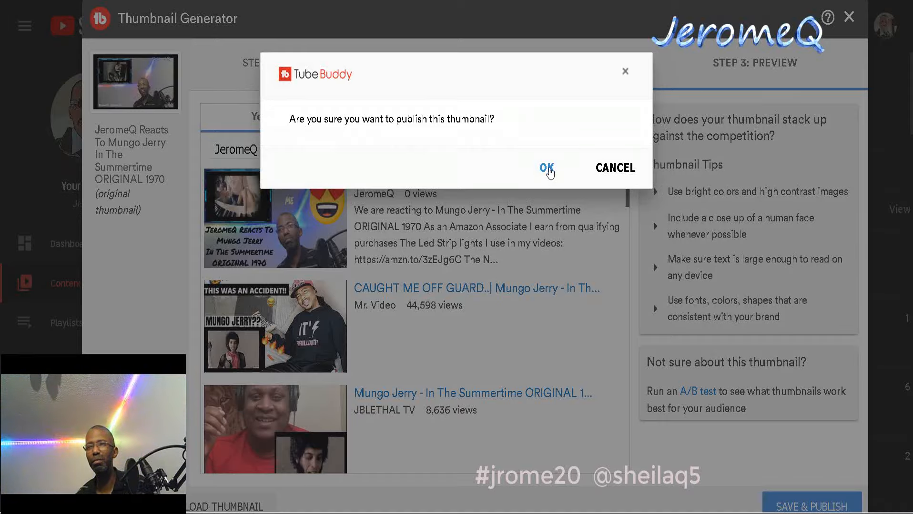
{"action": "left_click", "coordinate": [547, 169]}
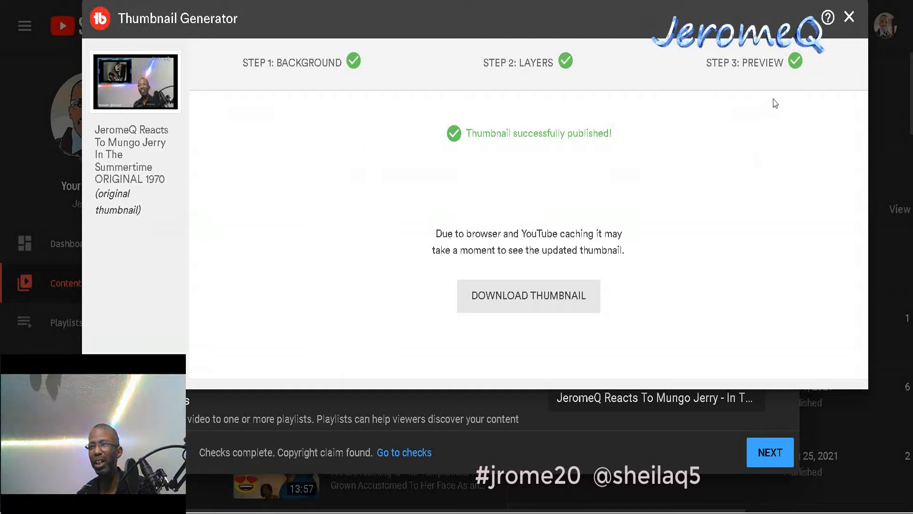
{"action": "left_click", "coordinate": [850, 19]}
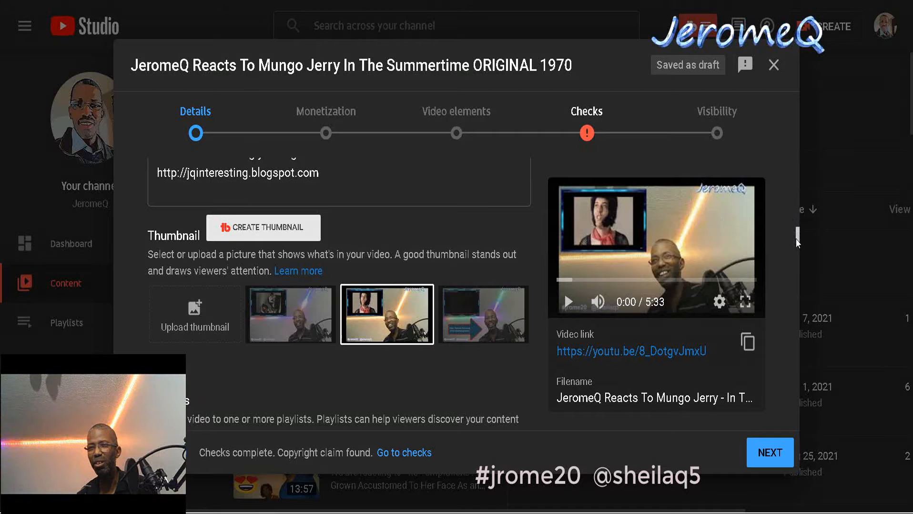
Remove one blank line between the Pinterest link and the hashtags in the video description
{"action": "mouse_move", "coordinate": [796, 239]}
{"action": "left_mouse_down"}
{"action": "mouse_move", "coordinate": [772, 363]}
{"action": "mouse_move", "coordinate": [787, 206]}
{"action": "mouse_move", "coordinate": [784, 226]}
{"action": "left_mouse_up"}
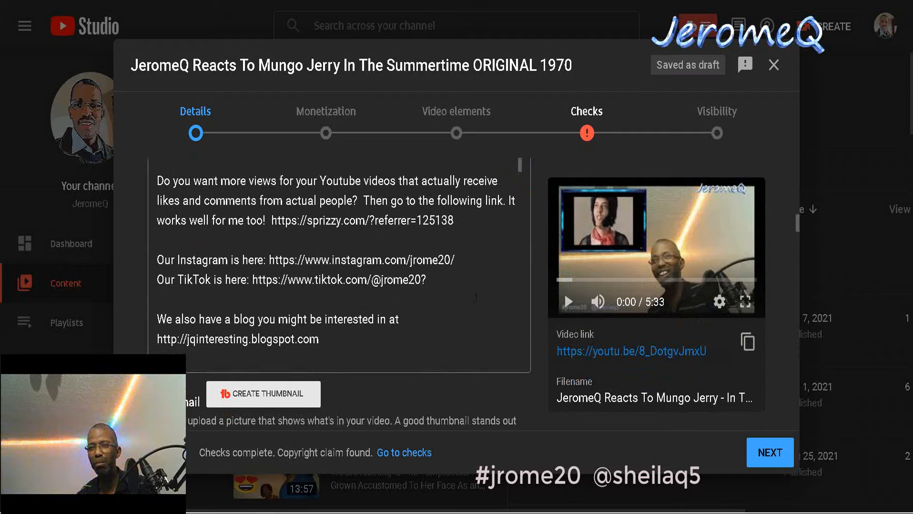
{"action": "left_click", "coordinate": [451, 329]}
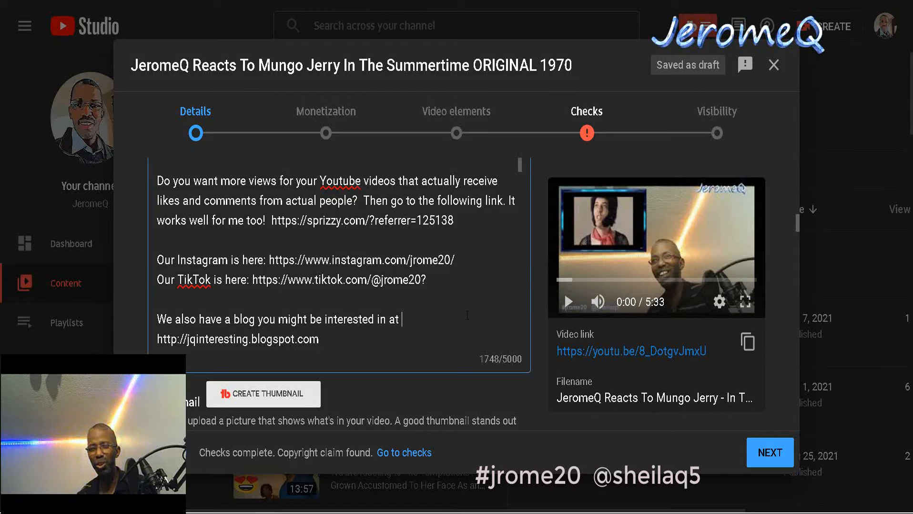
{"action": "key", "text": "Down"}
{"action": "key", "text": "Down"}
{"action": "key", "text": "Down"}
{"action": "key", "text": "Down"}
{"action": "key", "text": "Down"}
{"action": "key", "text": "Down"}
{"action": "key", "text": "Down"}
{"action": "key", "text": "Down"}
{"action": "key", "text": "Down"}
{"action": "key", "text": "Down"}
{"action": "key", "text": "Down"}
{"action": "key", "text": "Down"}
{"action": "key", "text": "Down"}
{"action": "key", "text": "Down"}
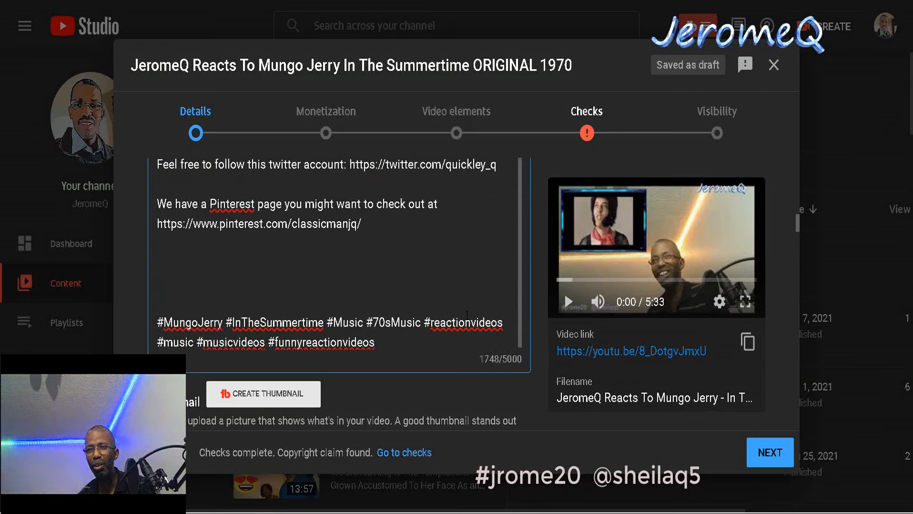
{"action": "key", "text": "Up"}
{"action": "key", "text": "Up"}
{"action": "key", "text": "Up"}
{"action": "key", "text": "Up"}
{"action": "key", "text": "Up"}
{"action": "key", "text": "Up"}
{"action": "key", "text": "Up"}
{"action": "key", "text": "Up"}
{"action": "key", "text": "Up"}
{"action": "key", "text": "Up"}
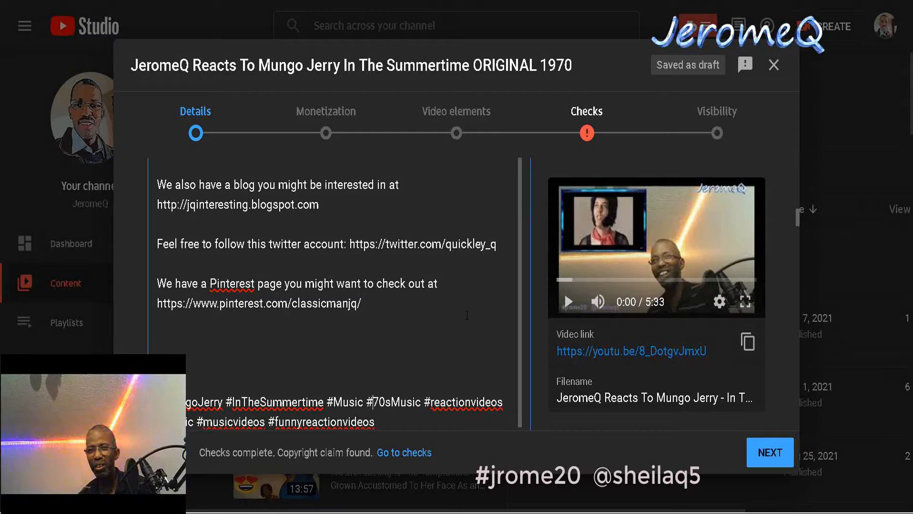
{"action": "key", "text": "Left"}
{"action": "key", "text": "Left"}
{"action": "key", "text": "Left"}
{"action": "key", "text": "Left"}
{"action": "key", "text": "Left"}
{"action": "key", "text": "Left"}
{"action": "key", "text": "Left"}
{"action": "key", "text": "Left"}
{"action": "key", "text": "Left"}
{"action": "key", "text": "Left"}
{"action": "key", "text": "Left"}
{"action": "key", "text": "Left"}
{"action": "key", "text": "Left"}
{"action": "key", "text": "Left"}
{"action": "key", "text": "Left"}
{"action": "key", "text": "Left"}
{"action": "key", "text": "Left"}
{"action": "key", "text": "Left"}
{"action": "key", "text": "Left"}
{"action": "key", "text": "Left"}
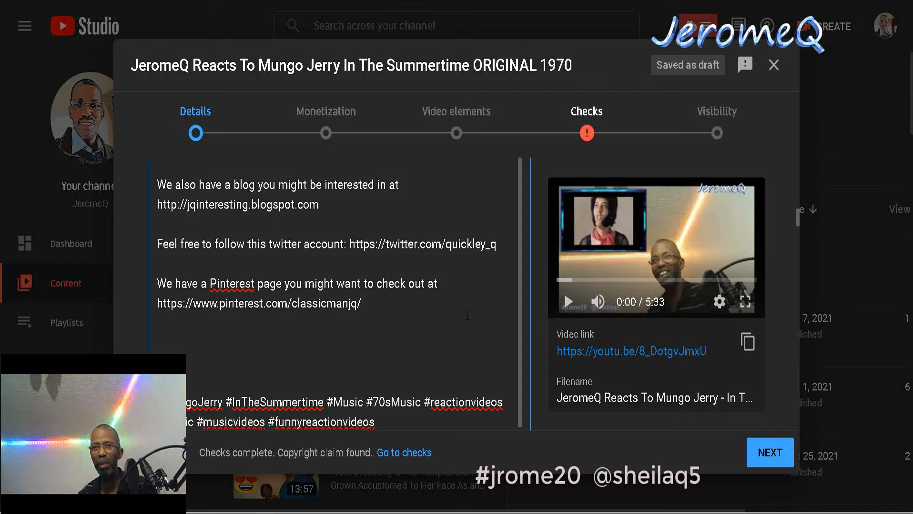
{"action": "key", "text": "BackSpace"}
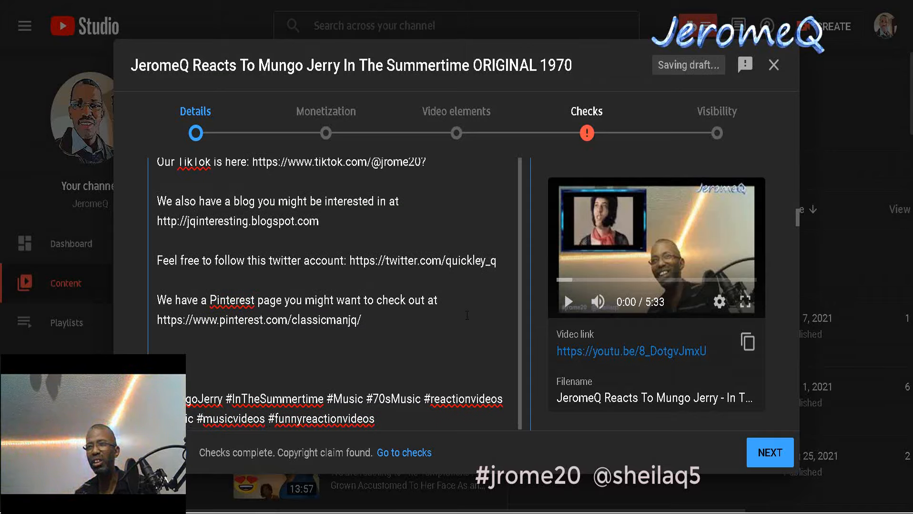